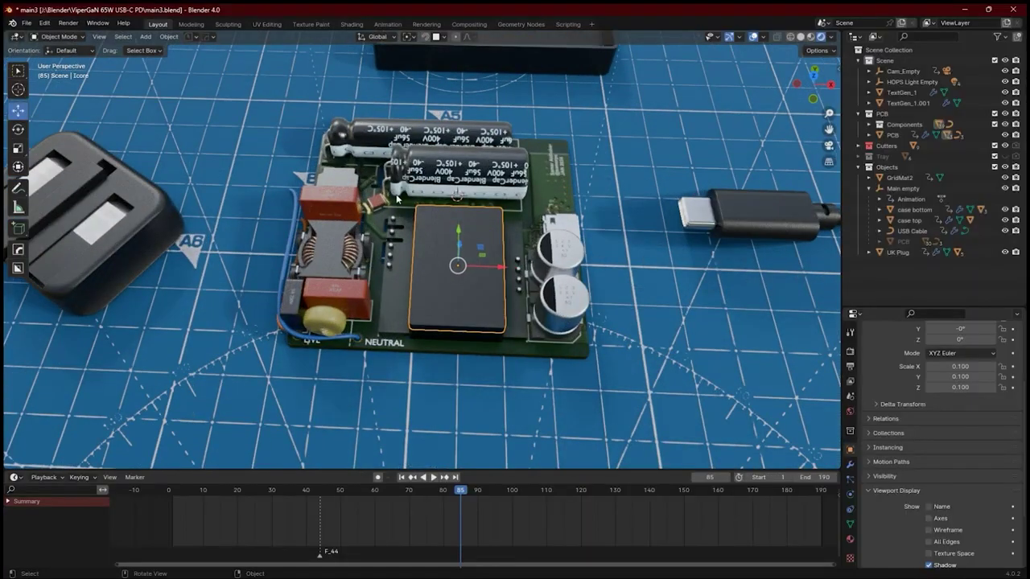
Hide the Components collection to inspect the bare PCB, restore it, and view the populated charger board from several angles.
middle_click_drag(396, 194, 495, 255)
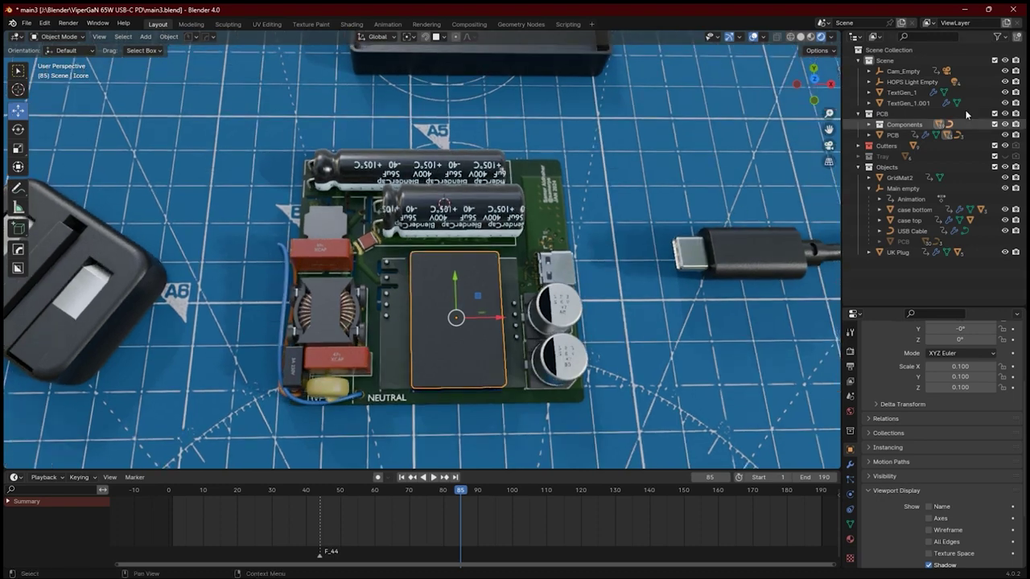
left_click(1003, 124)
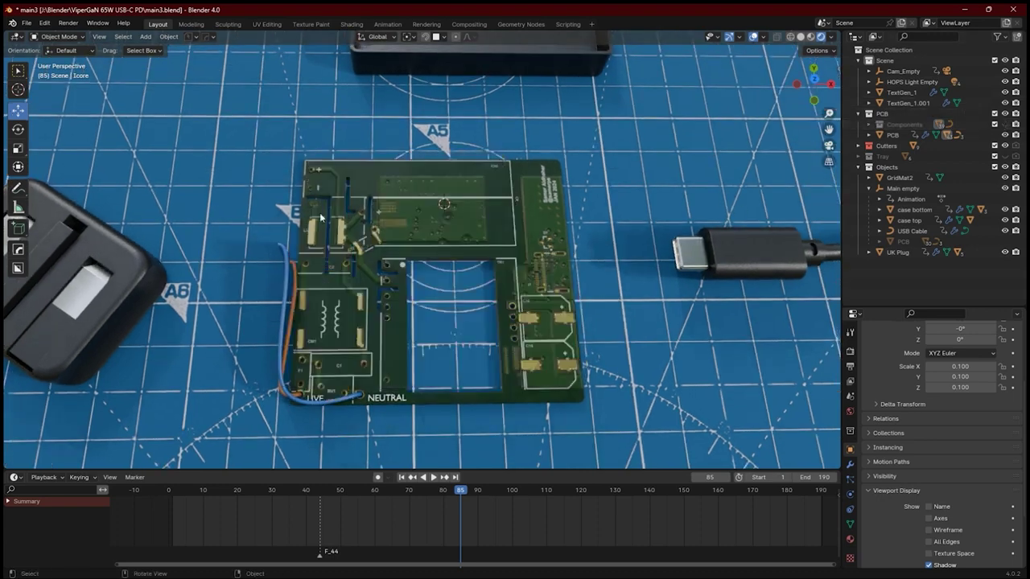
middle_click_drag(519, 324, 523, 298)
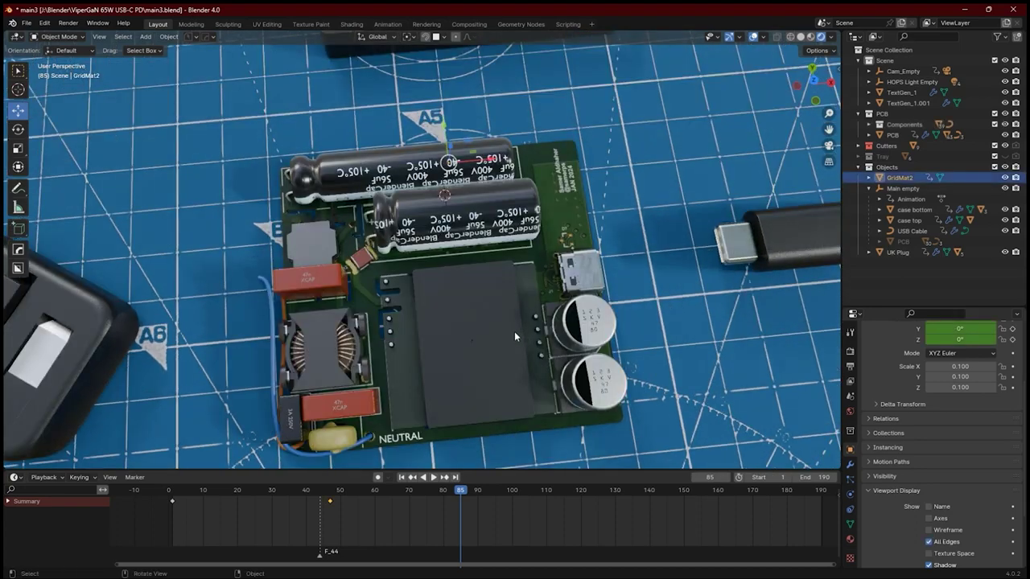
middle_click_drag(424, 387, 451, 270)
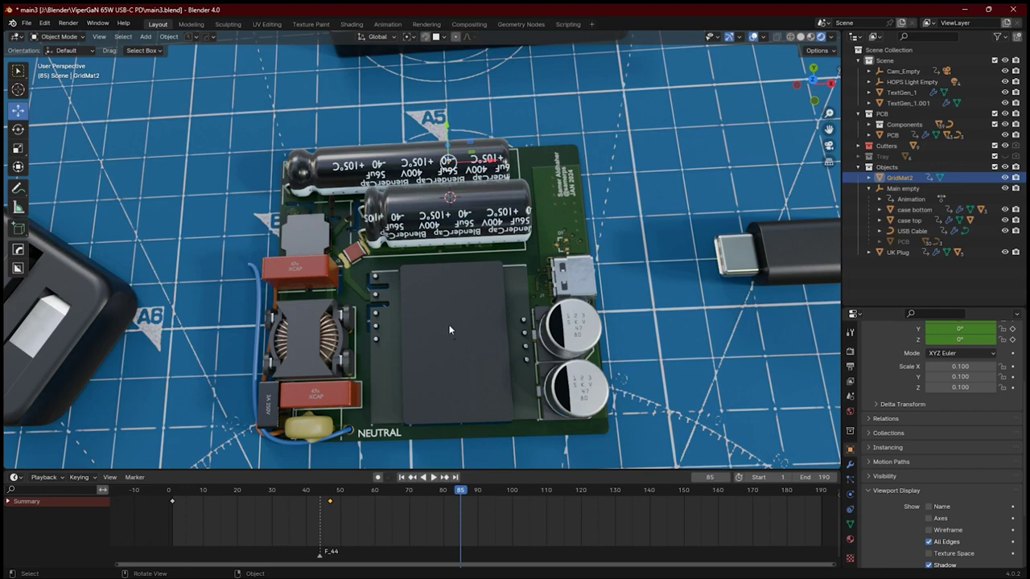
middle_click_drag(361, 319, 417, 308)
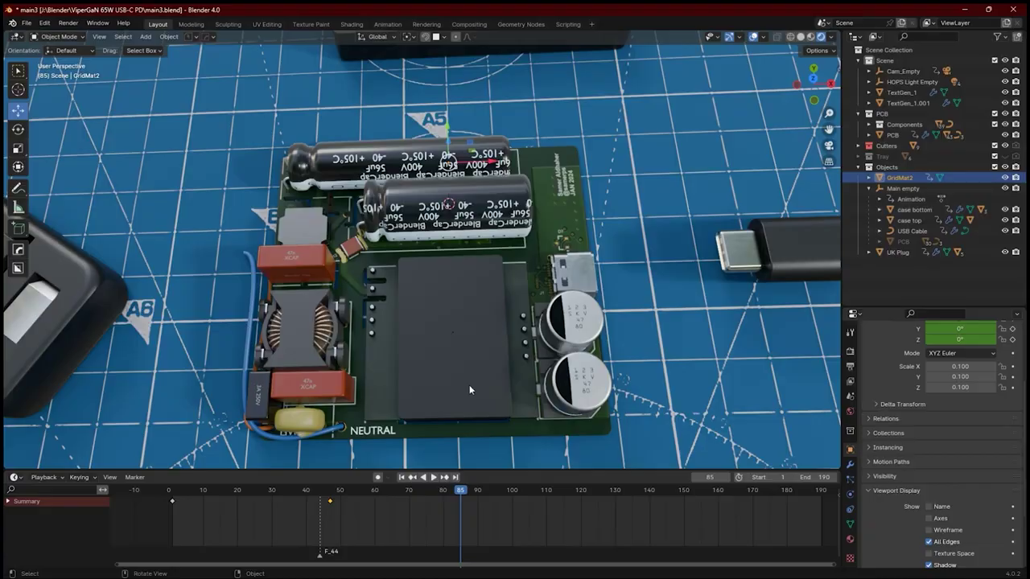
middle_click_drag(469, 384, 439, 362)
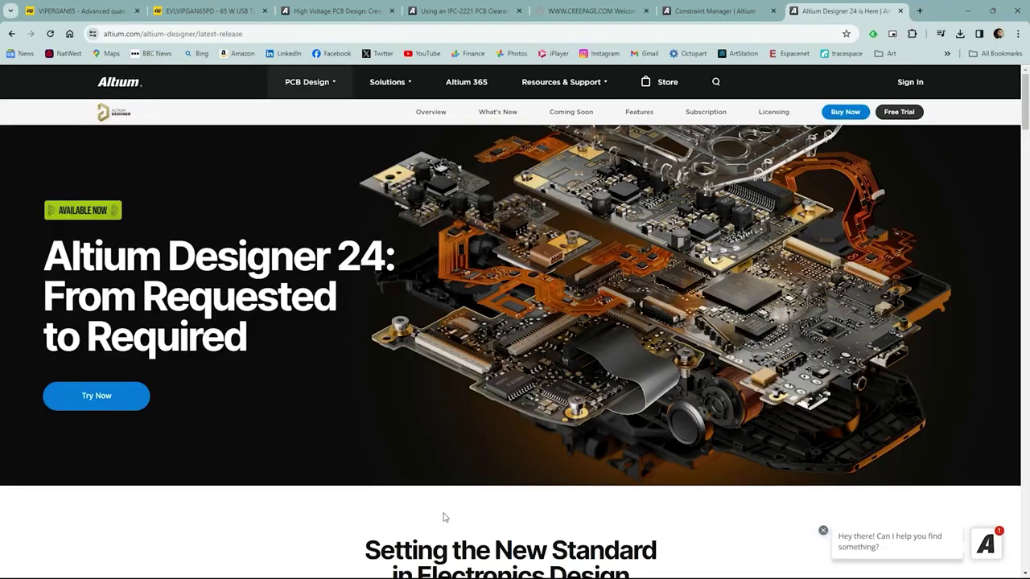
Switch to the browser and read the New Constraint Manager section on the Altium Designer 24 release page.
scroll(442, 518, "down", 5)
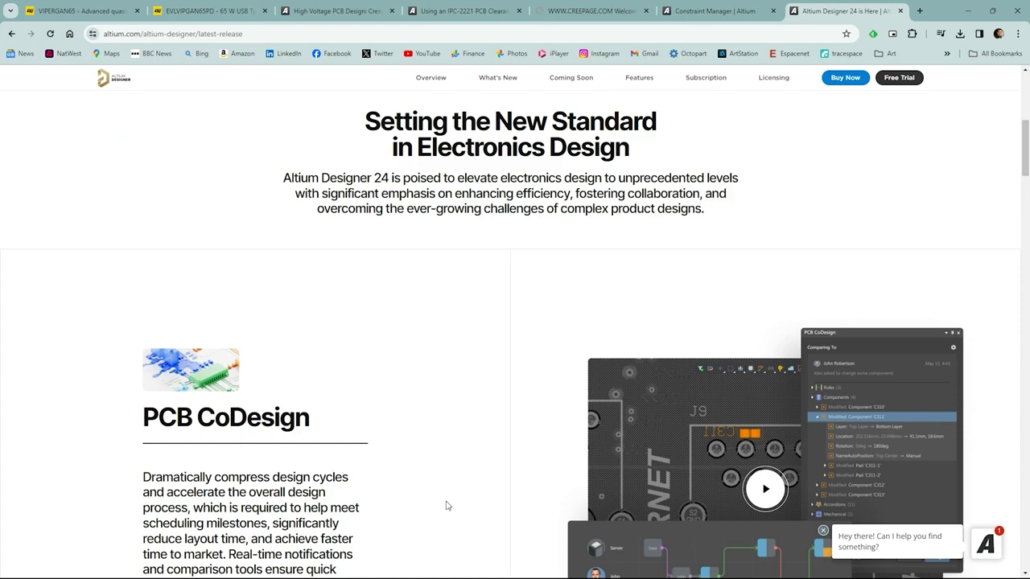
scroll(447, 505, "down", 15)
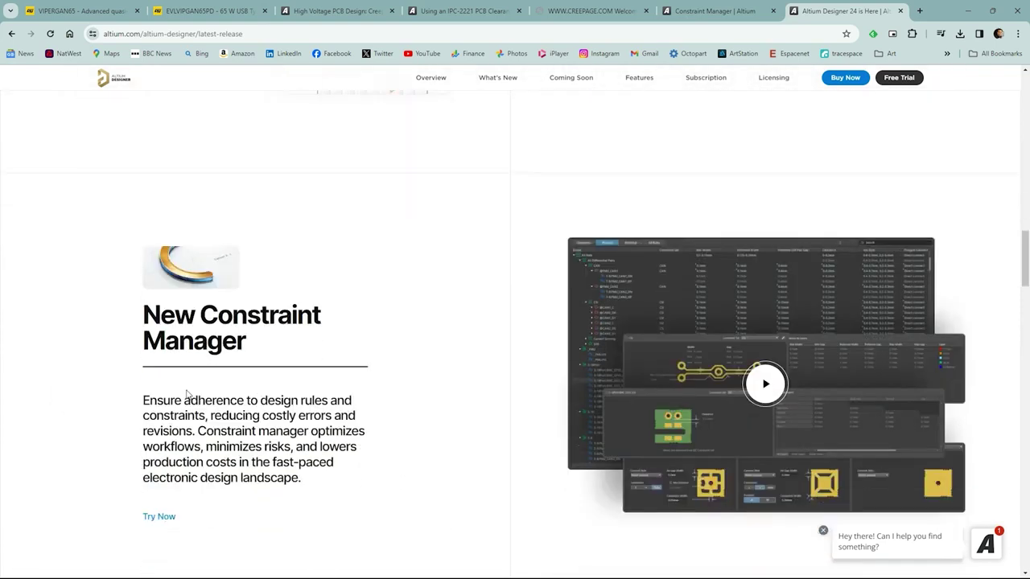
left_click_drag(139, 312, 262, 351)
left_click(281, 416)
scroll(282, 415, "down", 1)
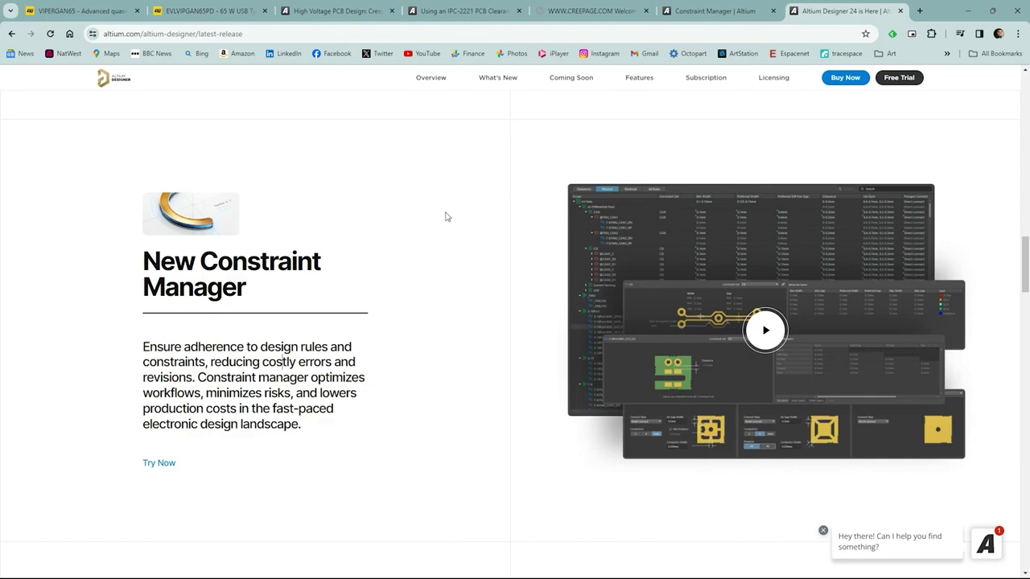
scroll(437, 222, "down", 2)
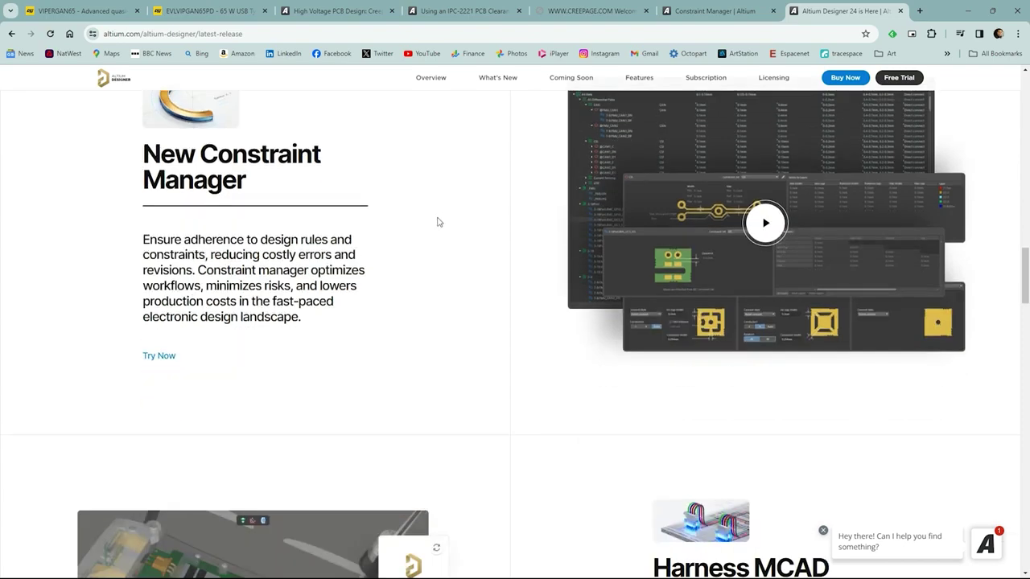
scroll(438, 225, "up", 2)
scroll(438, 225, "up", 10)
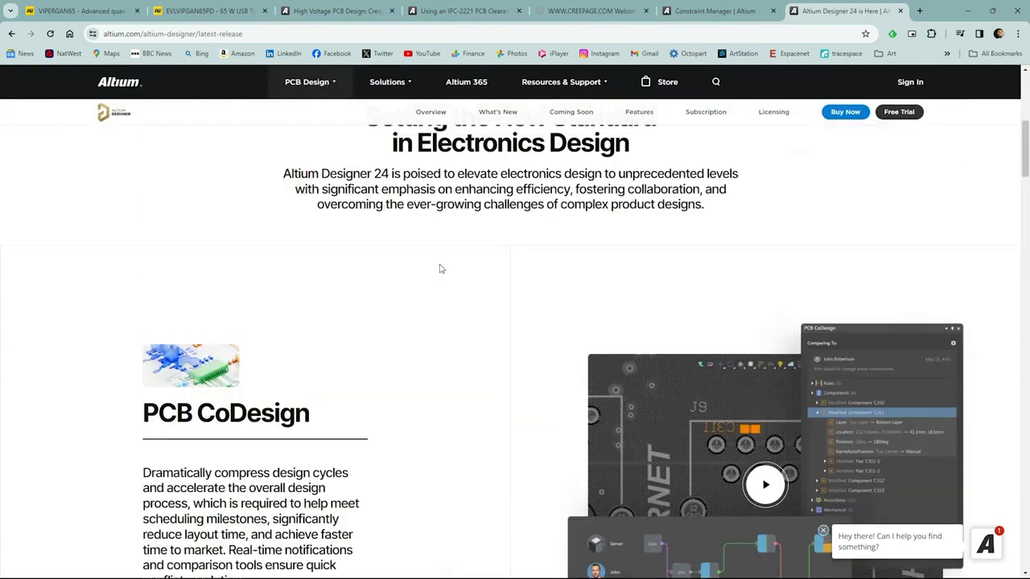
scroll(441, 269, "down", 3)
scroll(439, 278, "up", 5)
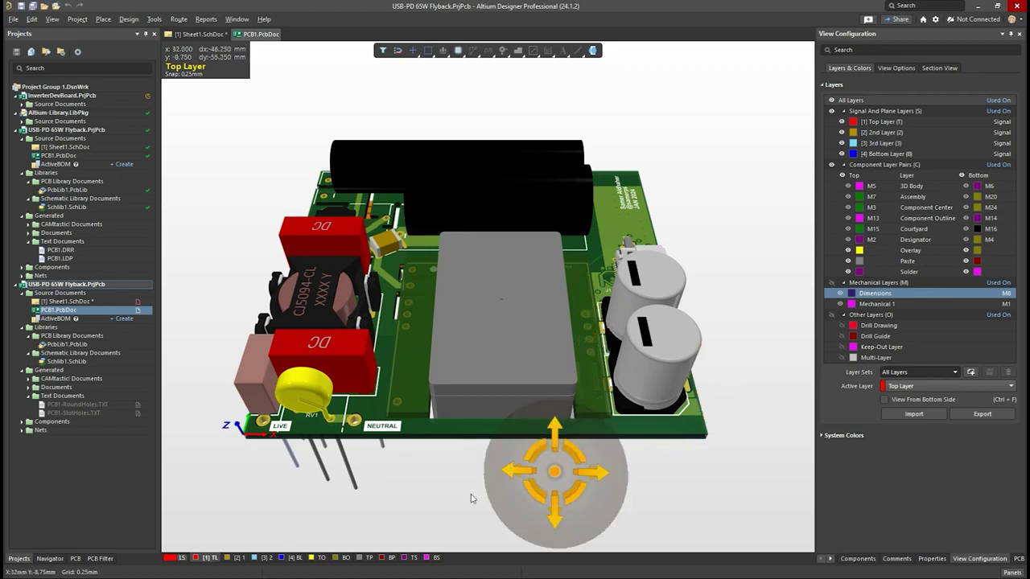
Switch to Altium Designer and inspect the USB-PD flyback PCB in 3D from several angles, comparing it with its 2D layout.
right_click_drag(554, 468, 474, 404, "shift")
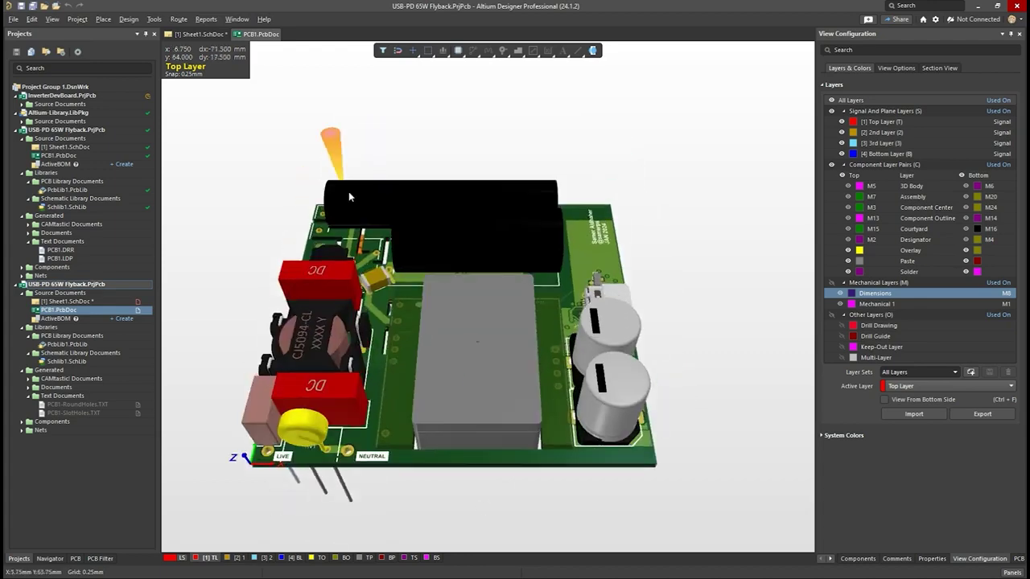
key("2")
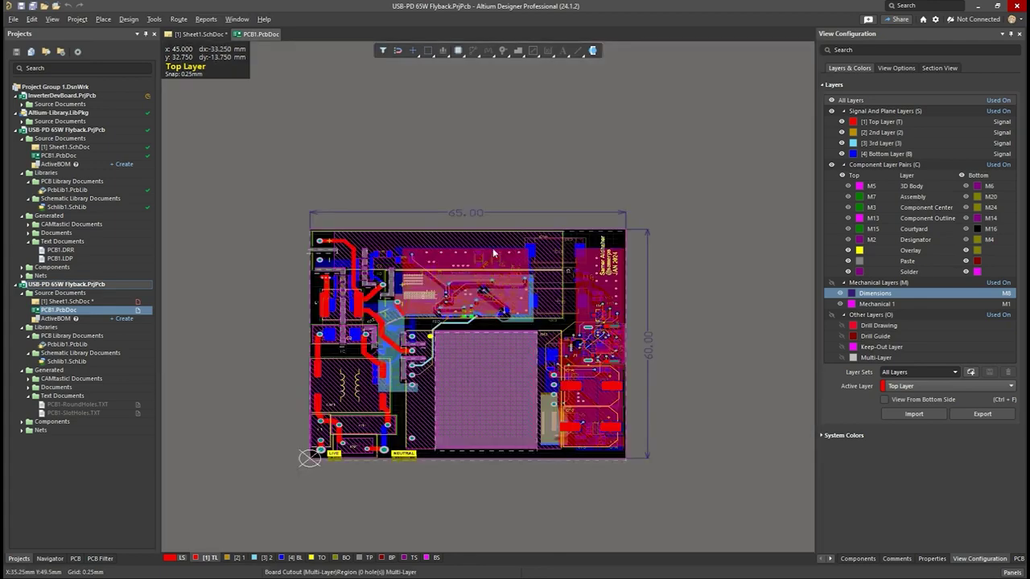
key("3")
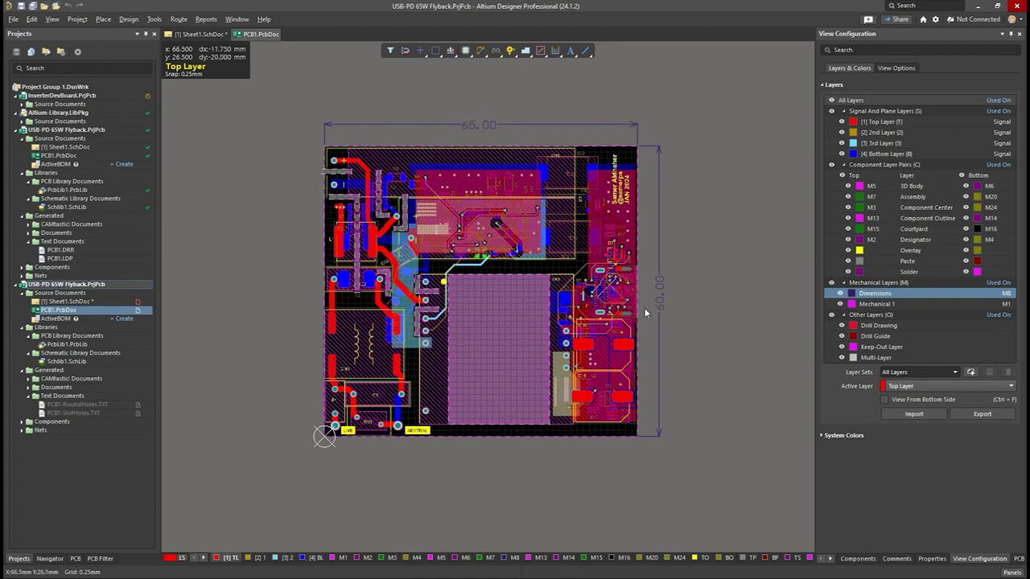
right_click_drag(428, 436, 453, 301, "shift")
right_click_drag(439, 418, 524, 324)
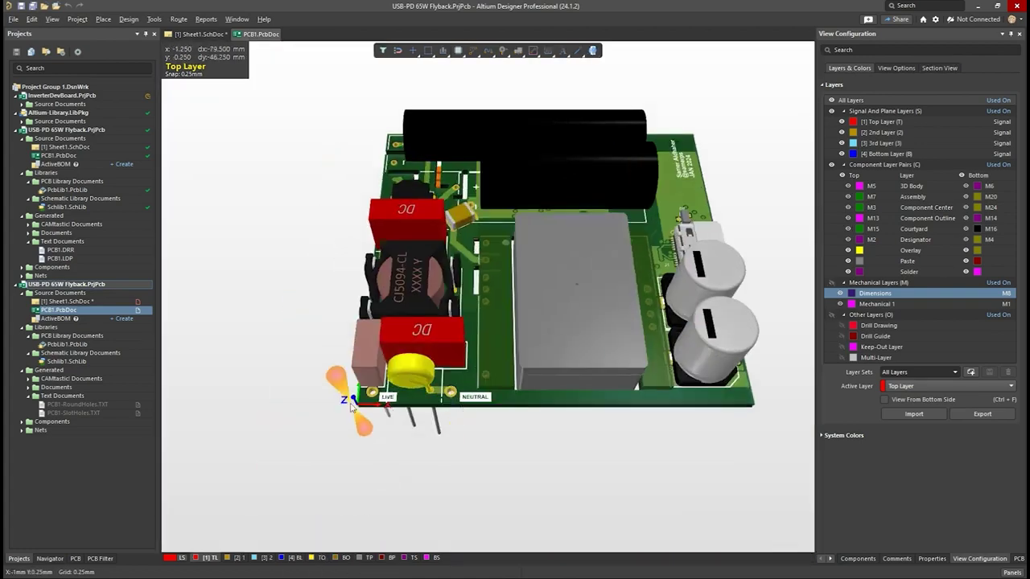
right_click_drag(595, 297, 360, 342)
right_click_drag(596, 393, 441, 338, "shift")
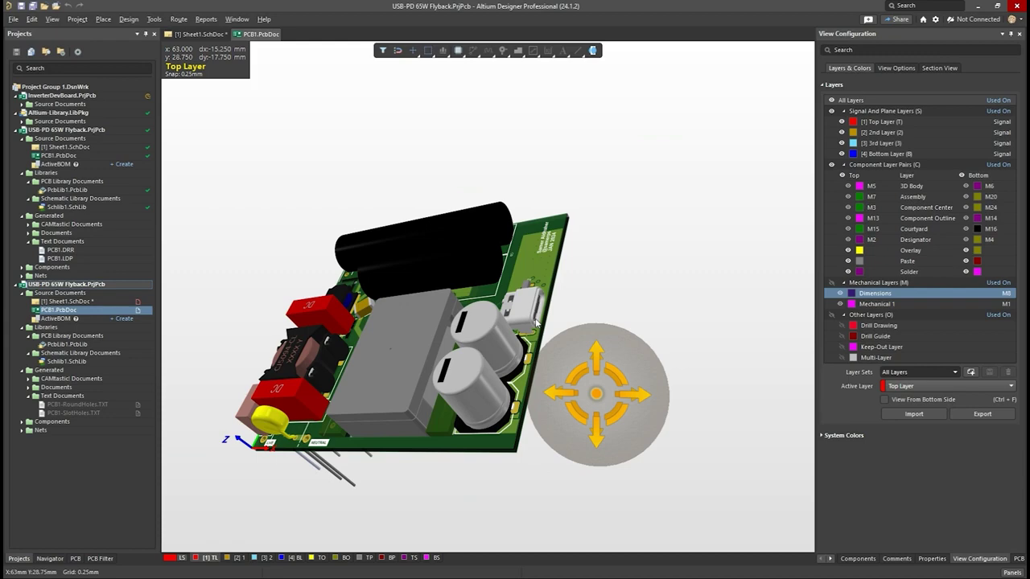
right_click_drag(529, 321, 533, 163, "shift")
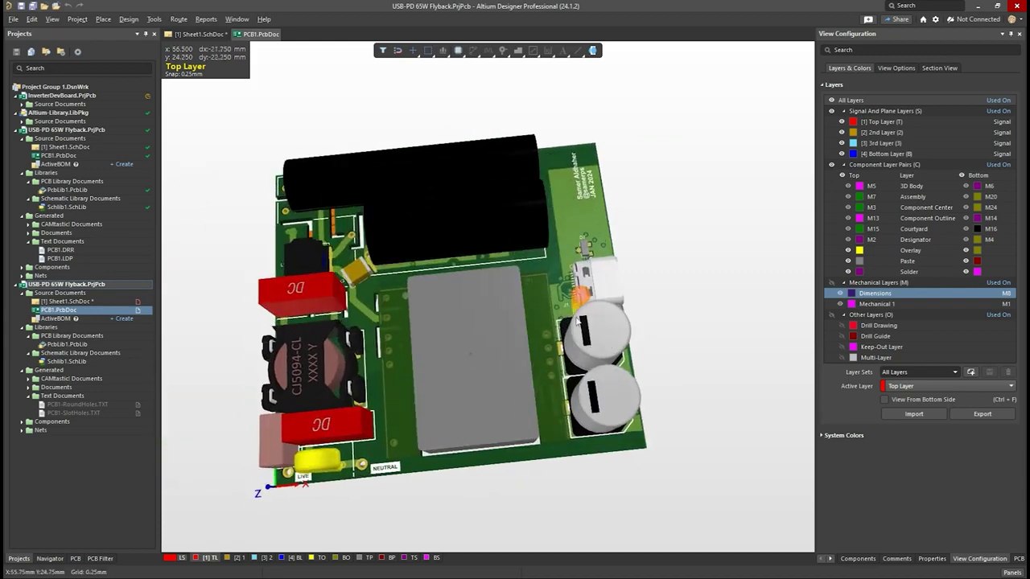
Hide the 3D component bodies to view the bare board, show them again, and examine the transformer and mains input from a low angle.
key("shift+z")
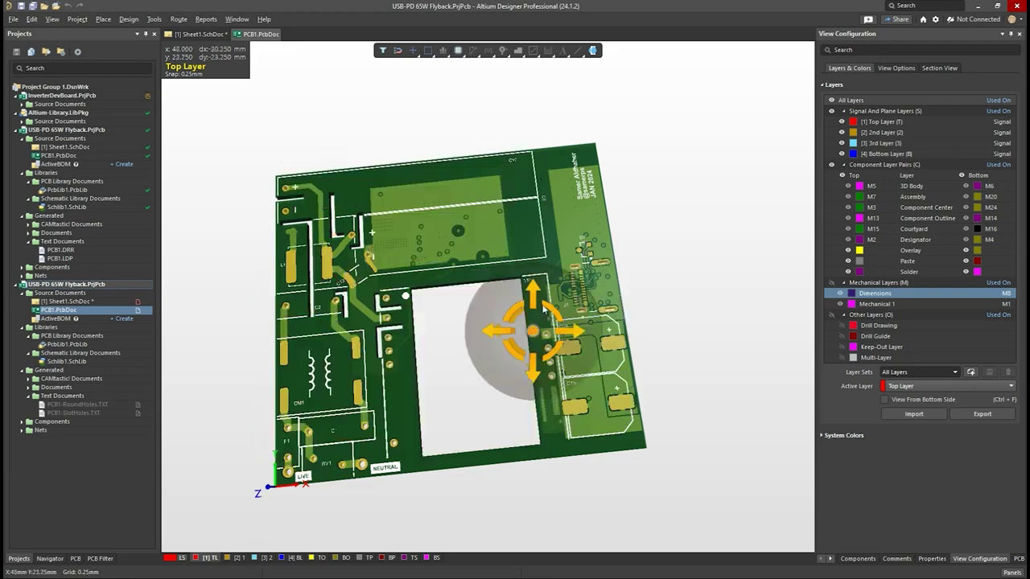
key("shift+z")
right_click_drag(452, 330, 457, 219, "shift")
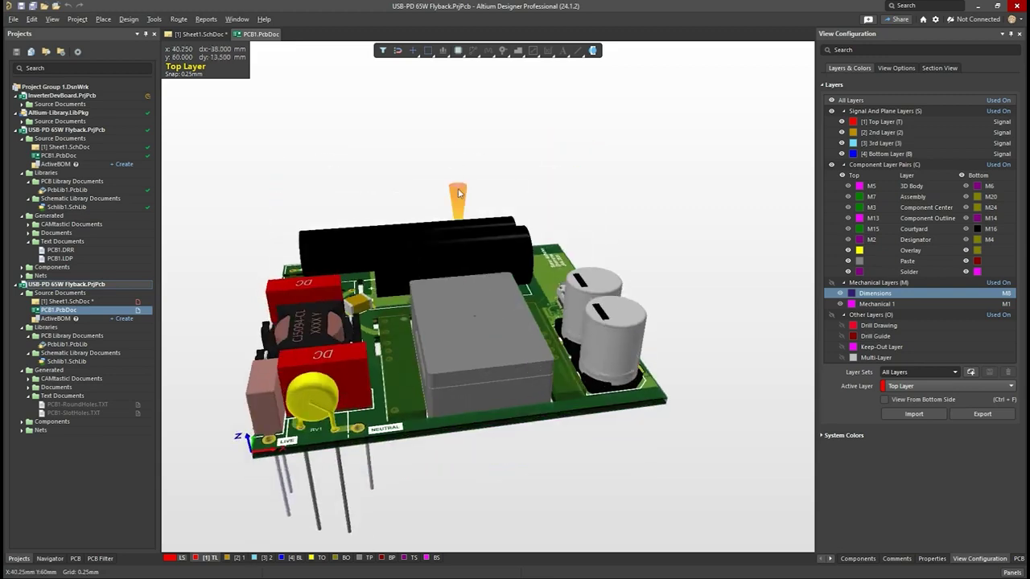
scroll(433, 411, "up", 2, "ctrl")
right_click_drag(433, 416, 607, 330, "shift")
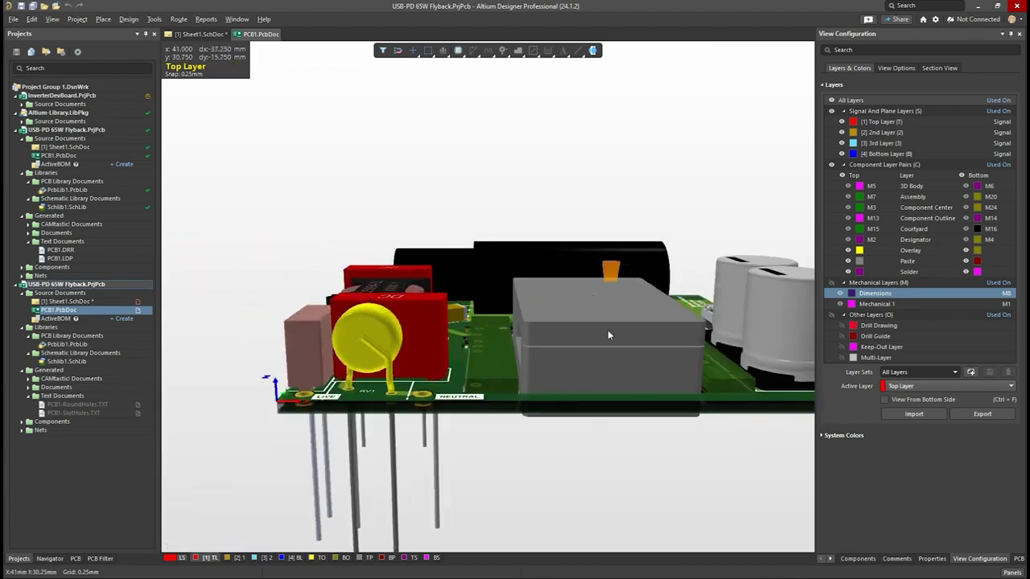
right_click_drag(532, 350, 543, 395, "shift")
Open the Sheet1 schematic and examine the mains input, bridge rectifier and primary flyback circuitry.
left_click(215, 36)
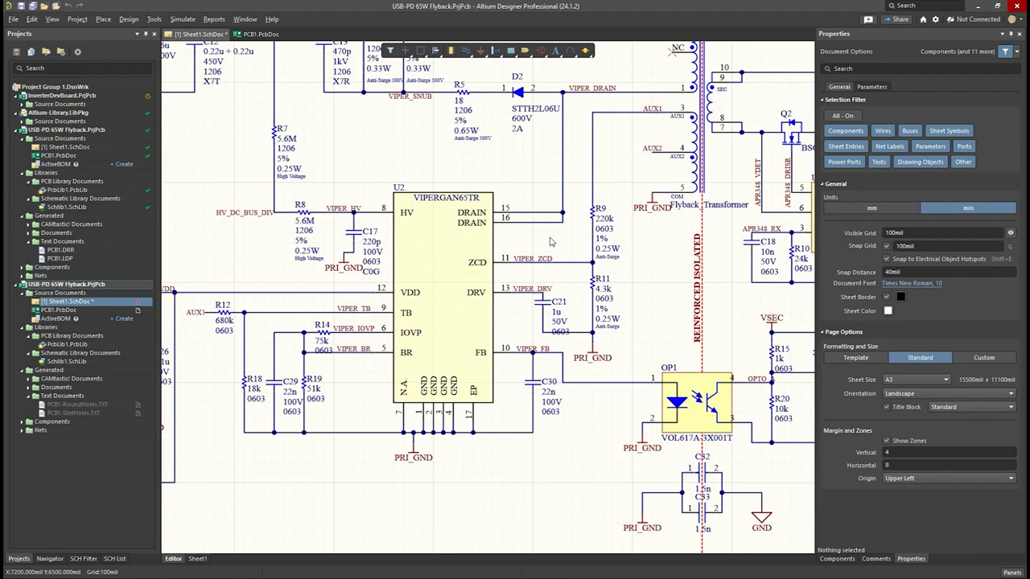
scroll(550, 241, "down", 5, "ctrl")
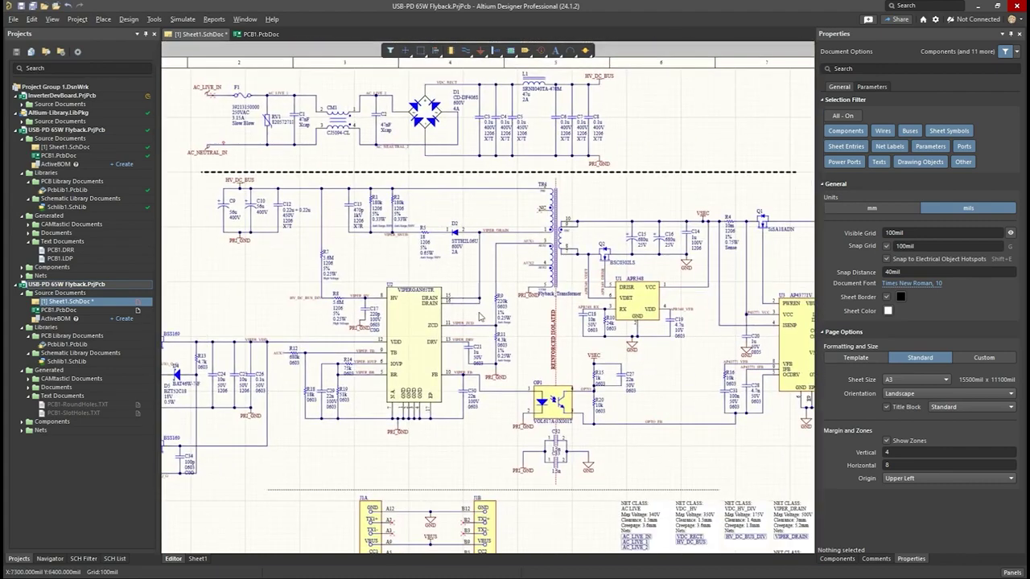
right_click_drag(494, 268, 547, 286)
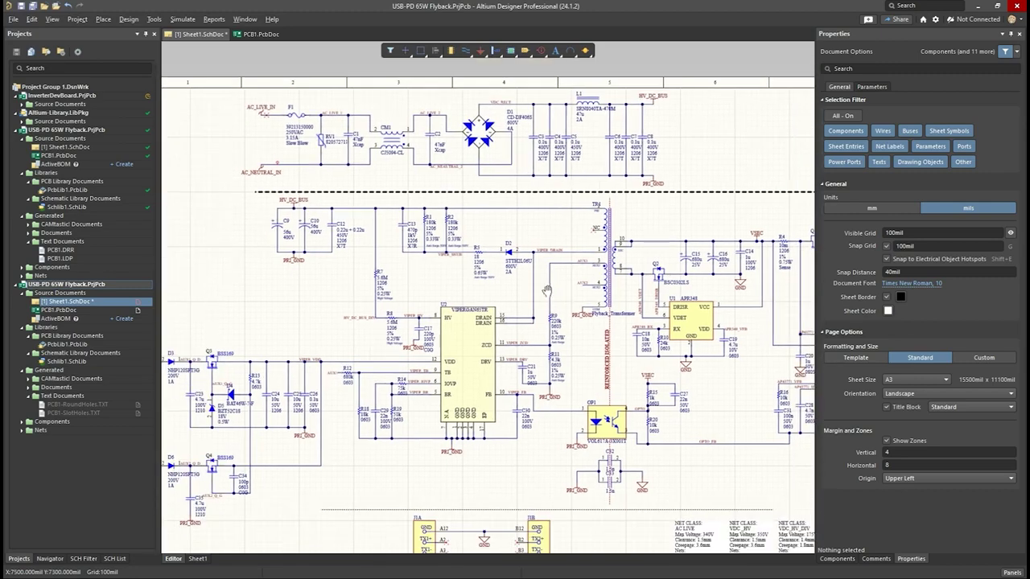
right_click_drag(497, 249, 489, 271)
scroll(489, 270, "down", 1, "ctrl")
scroll(346, 165, "up", 2, "ctrl")
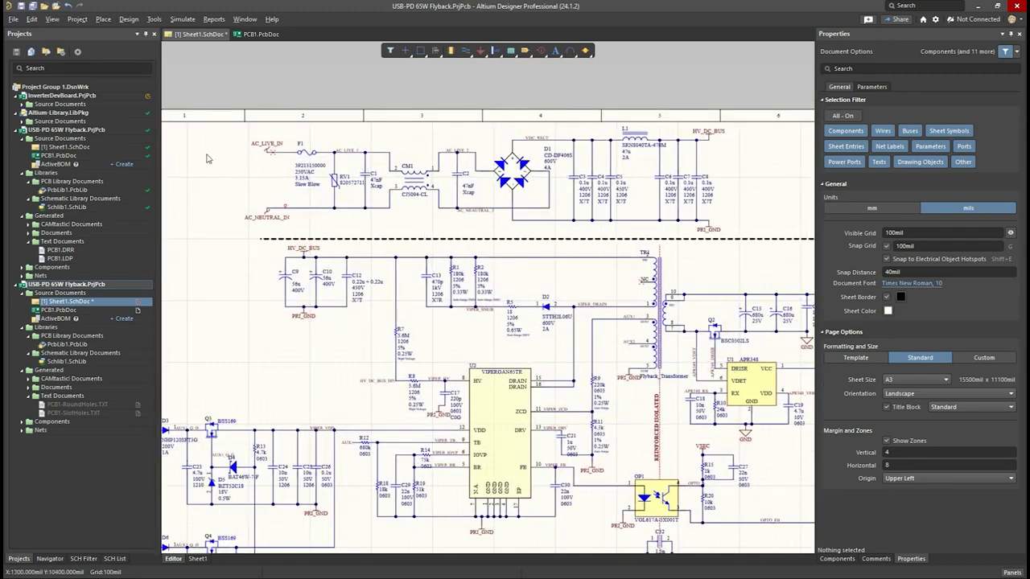
right_click_drag(434, 178, 388, 183)
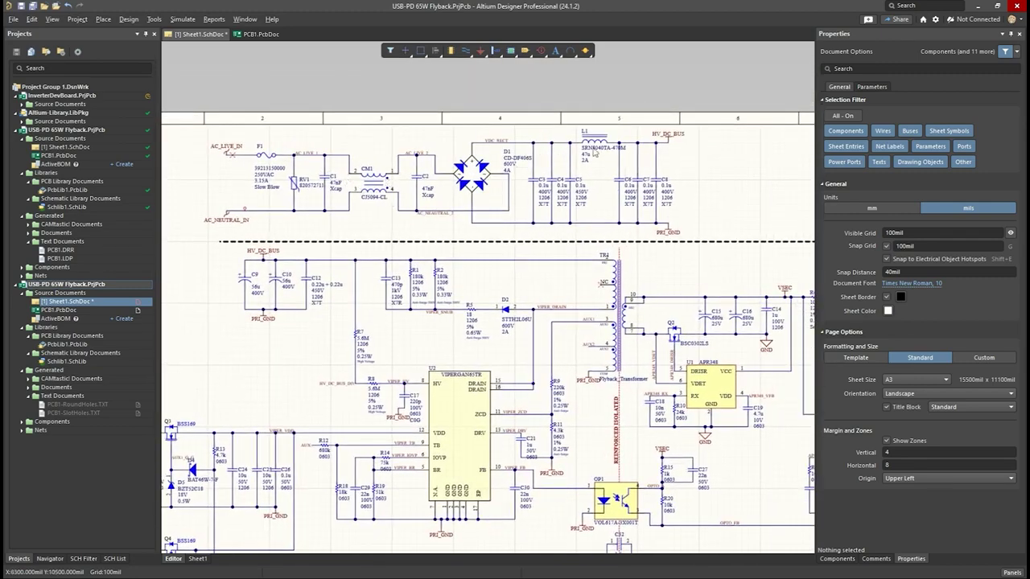
scroll(483, 242, "down", 3)
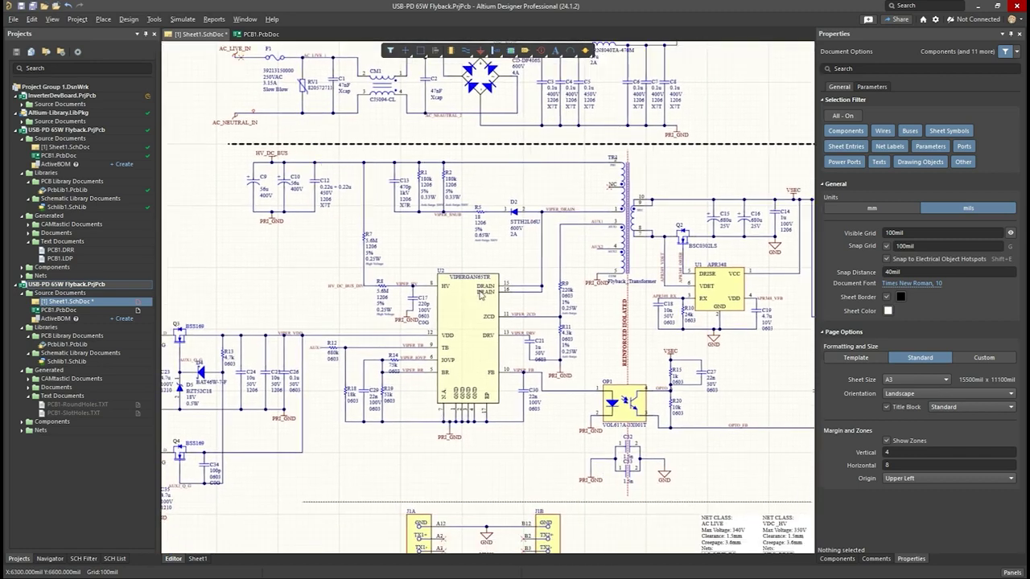
scroll(487, 290, "down", 2)
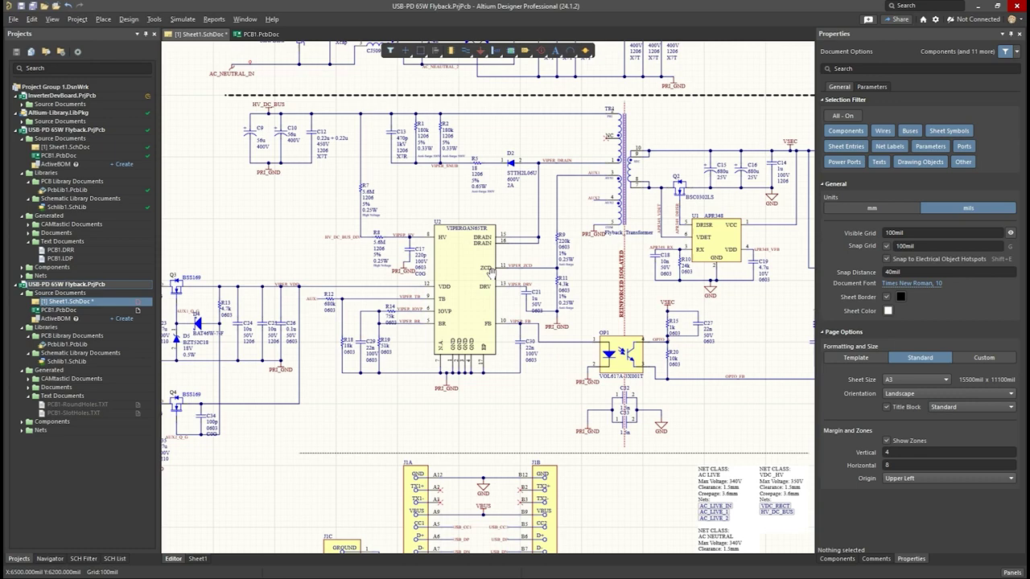
Select the VIPERGAN65TR converter U2 in the schematic to view its component properties.
scroll(473, 268, "up", 1, "ctrl")
left_click(474, 268)
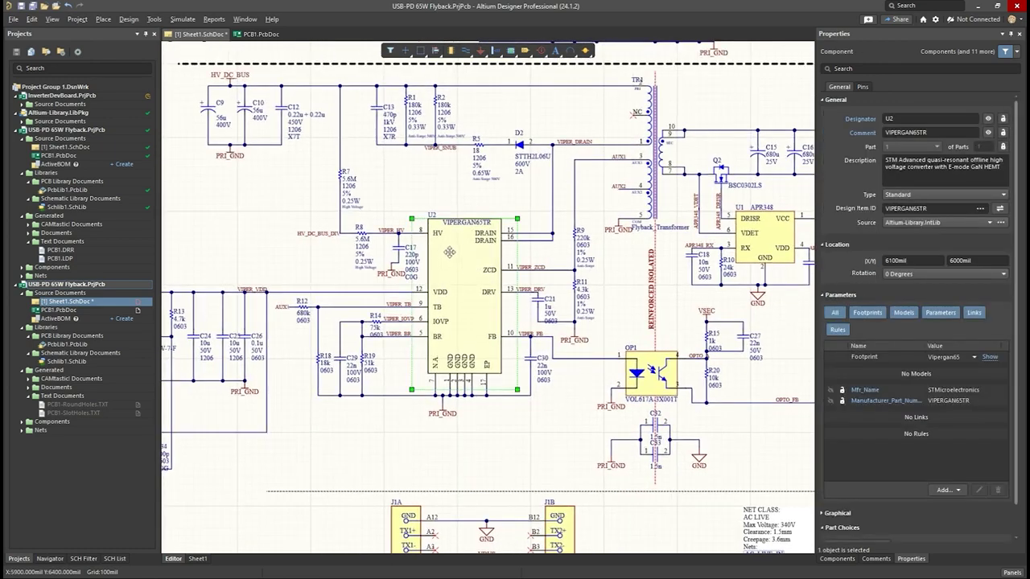
scroll(512, 276, "down", 1)
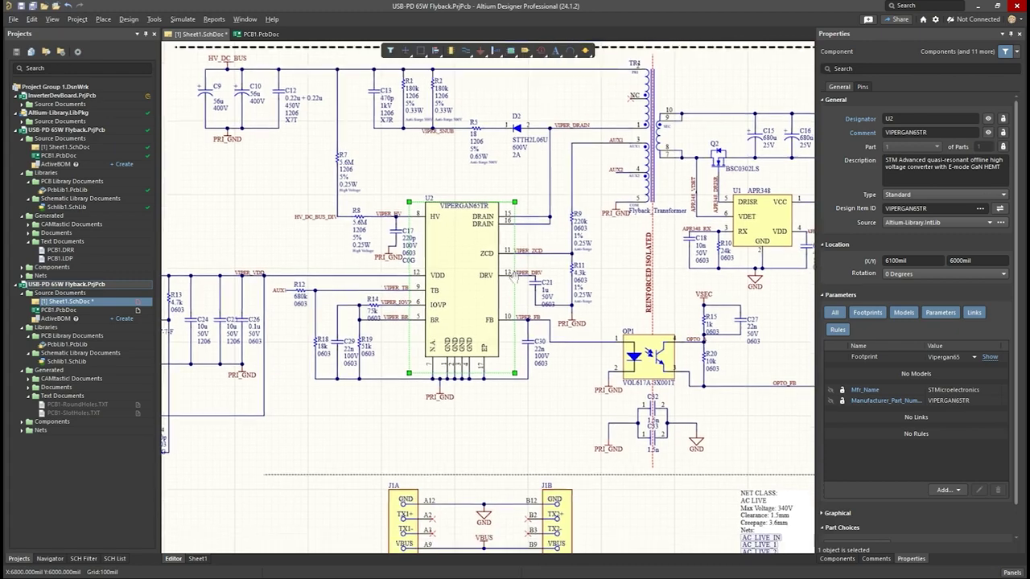
Examine the secondary side by selecting the APR348, the AP43771V controller and the VOL617A-3X001T optoisolator in turn.
right_click_drag(514, 276, 477, 272)
right_click_drag(628, 240, 423, 301)
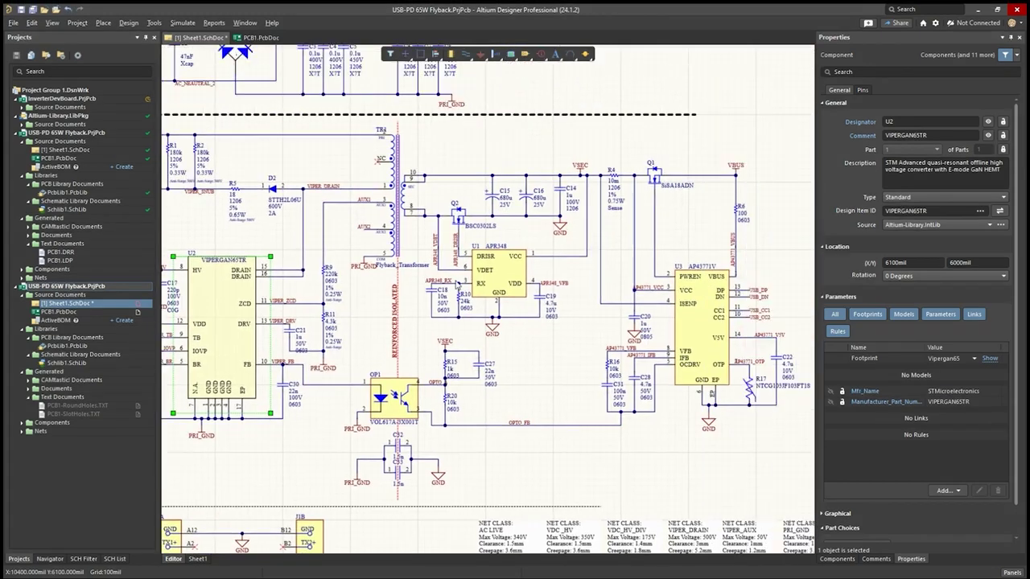
middle_click_drag(419, 302, 419, 288)
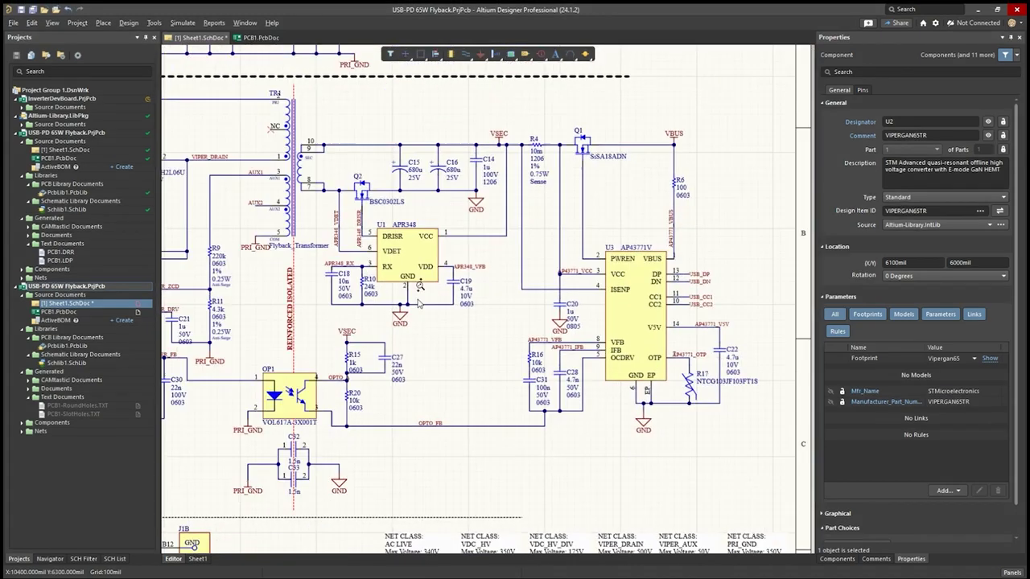
left_click(406, 250)
right_click_drag(598, 329, 560, 314)
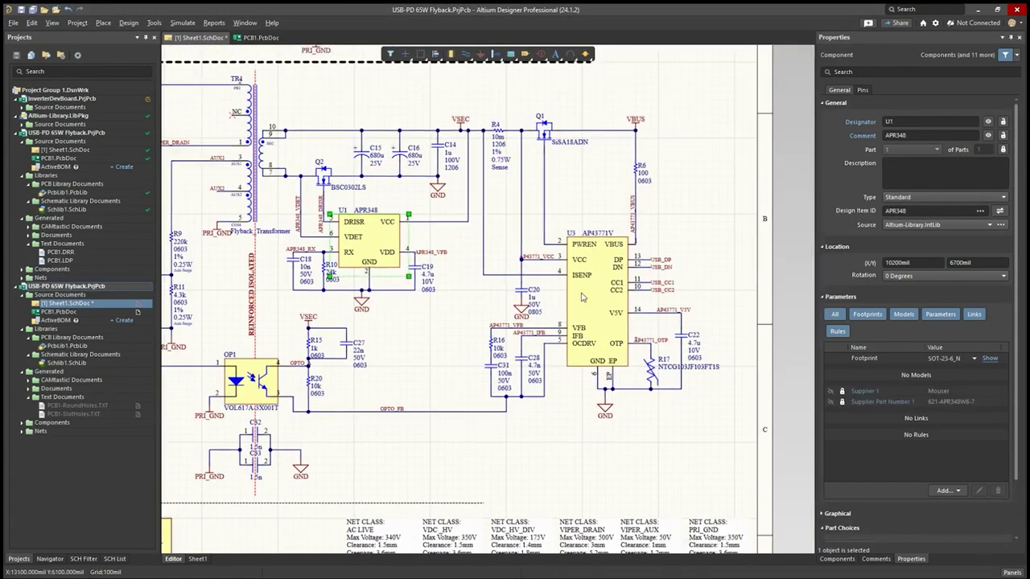
left_click(582, 298)
scroll(563, 298, "left", 3, "shift")
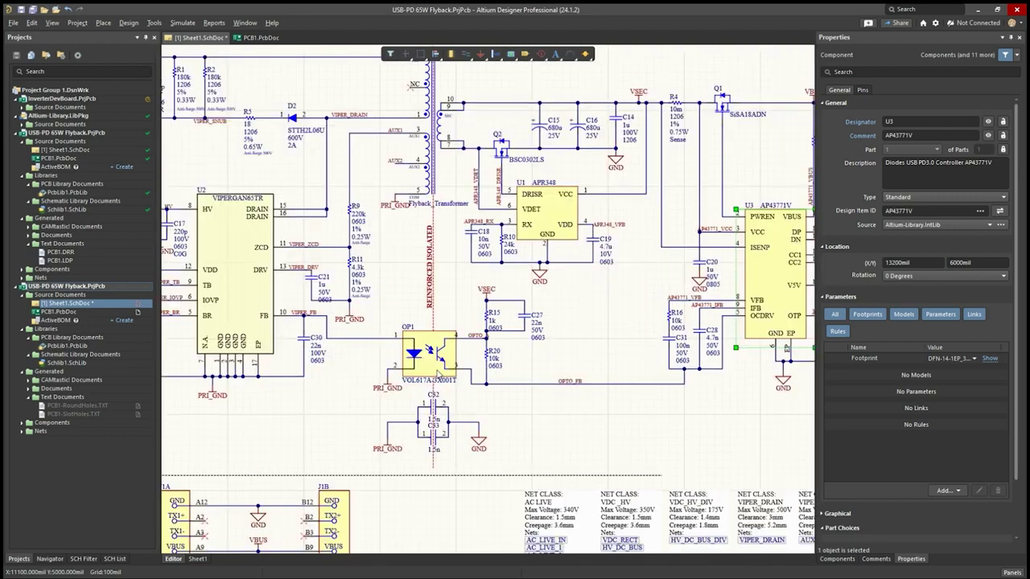
left_click(418, 352)
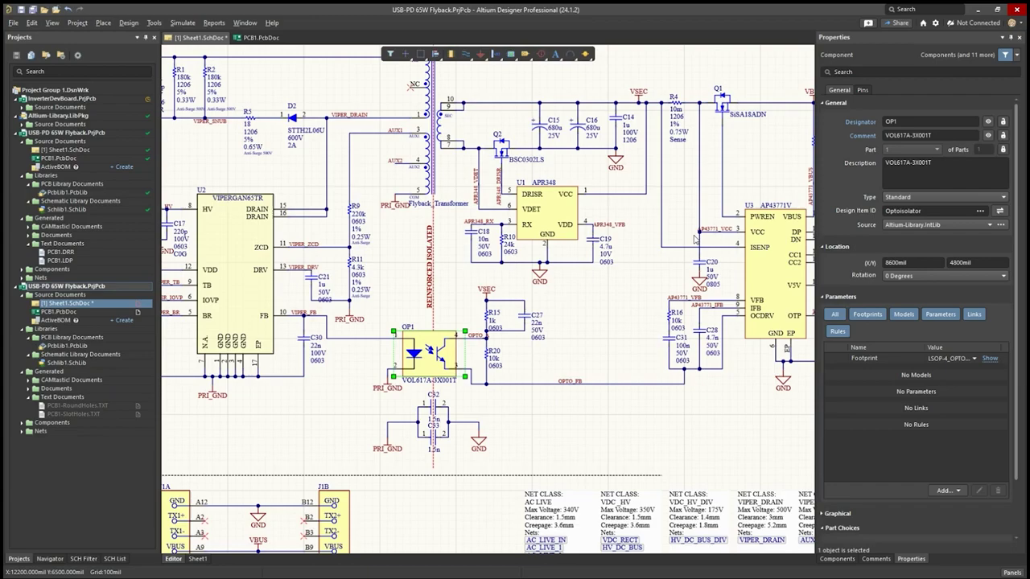
Switch to the browser and examine ST's EVLVIPGAN65PD reference design overview, opening the board photo for a closer look.
scroll(418, 207, "down", 3, "ctrl")
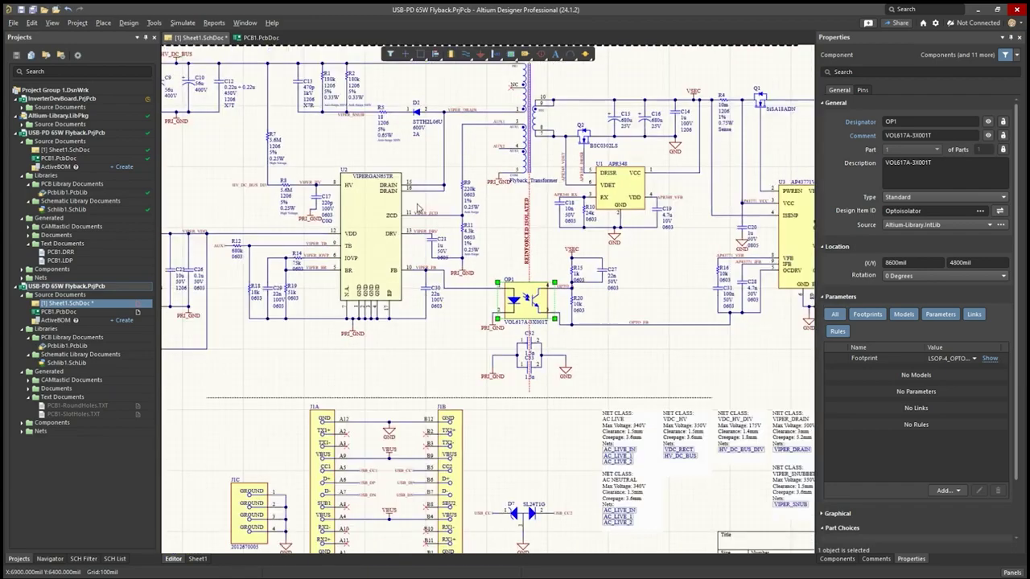
scroll(418, 207, "down", 1, "ctrl")
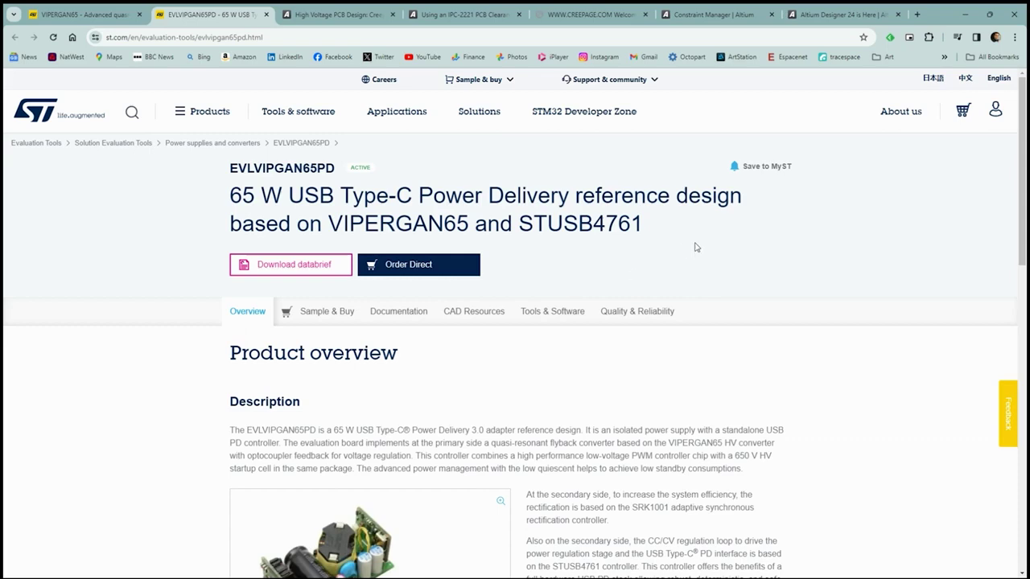
scroll(500, 322, "down", 5)
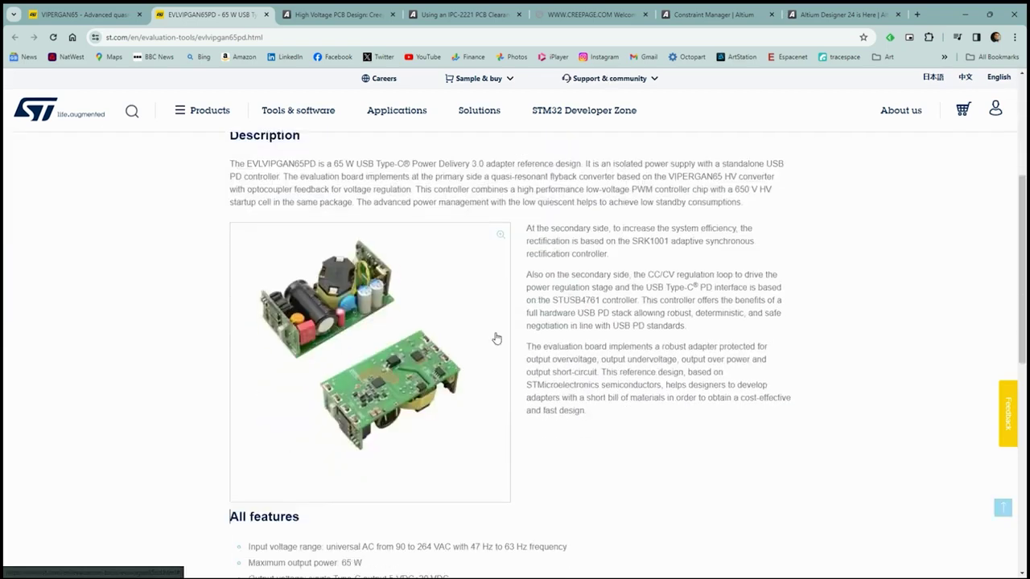
scroll(509, 364, "up", 3)
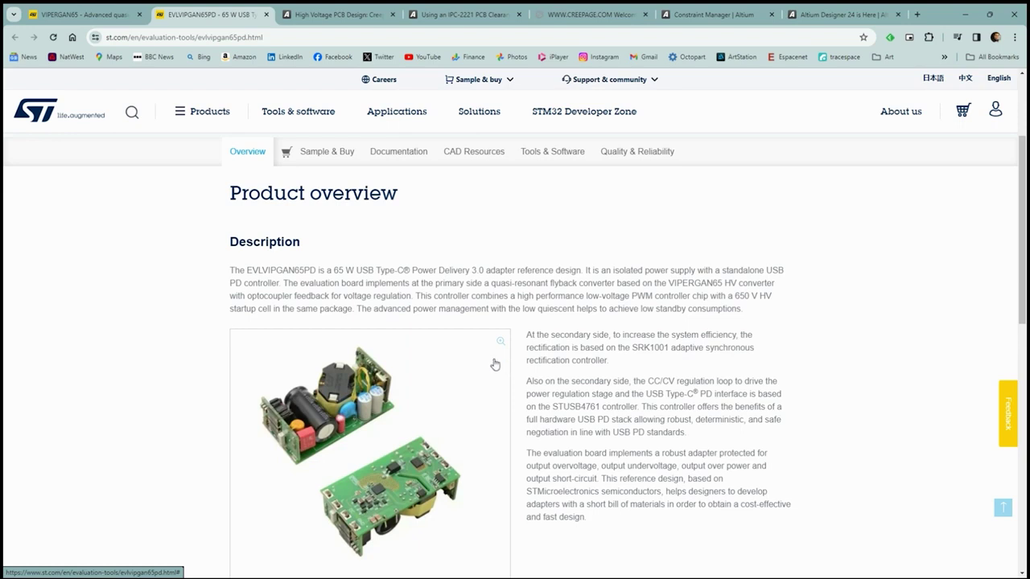
scroll(494, 364, "down", 2)
left_click(439, 381)
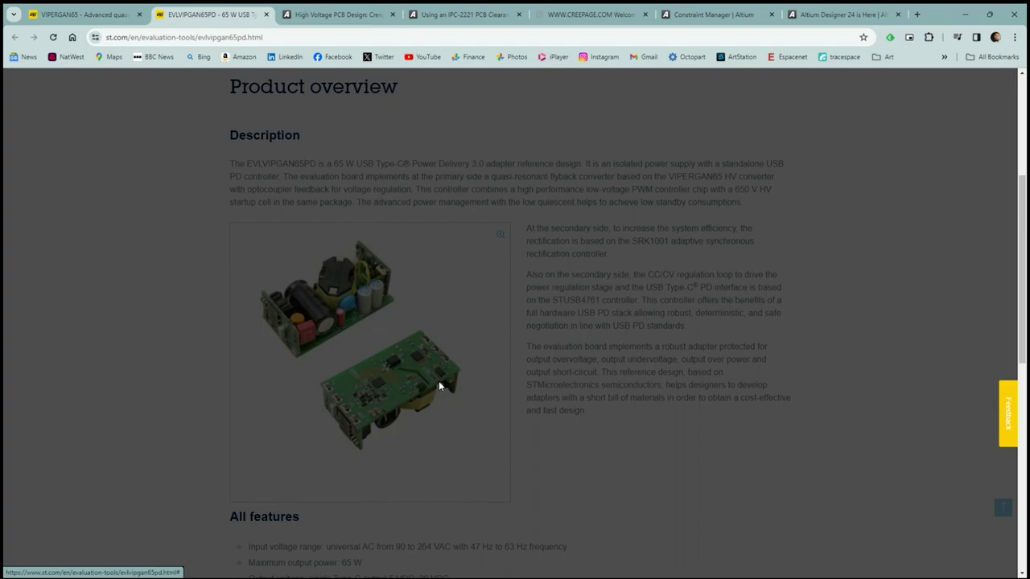
left_click(171, 260)
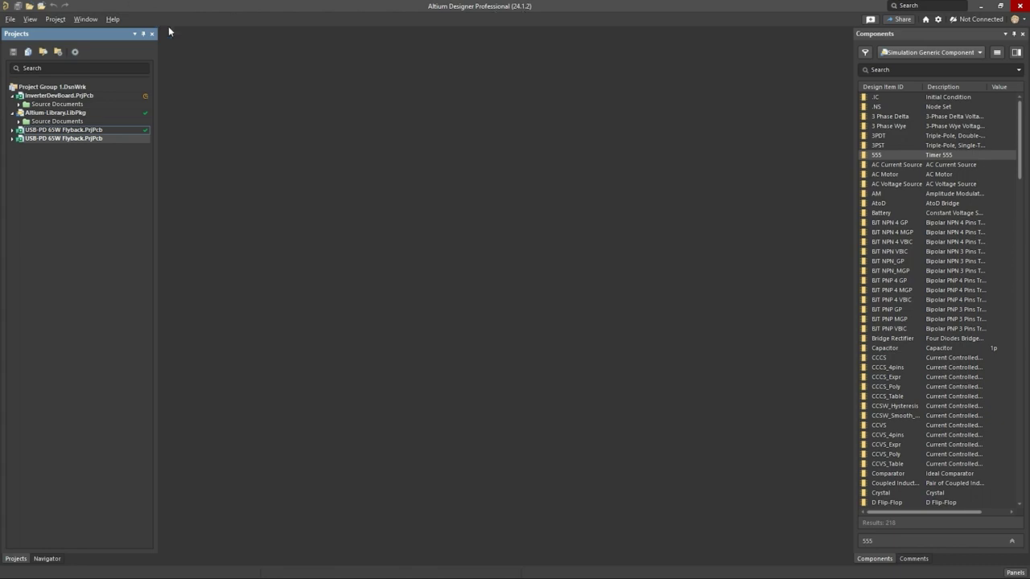
Create a local empty PCB project named USB-PD 65W Flyback in the Video Files folder, with Constraint Management enabled.
left_click(11, 20)
mouse_move(41, 36)
left_click(131, 35)
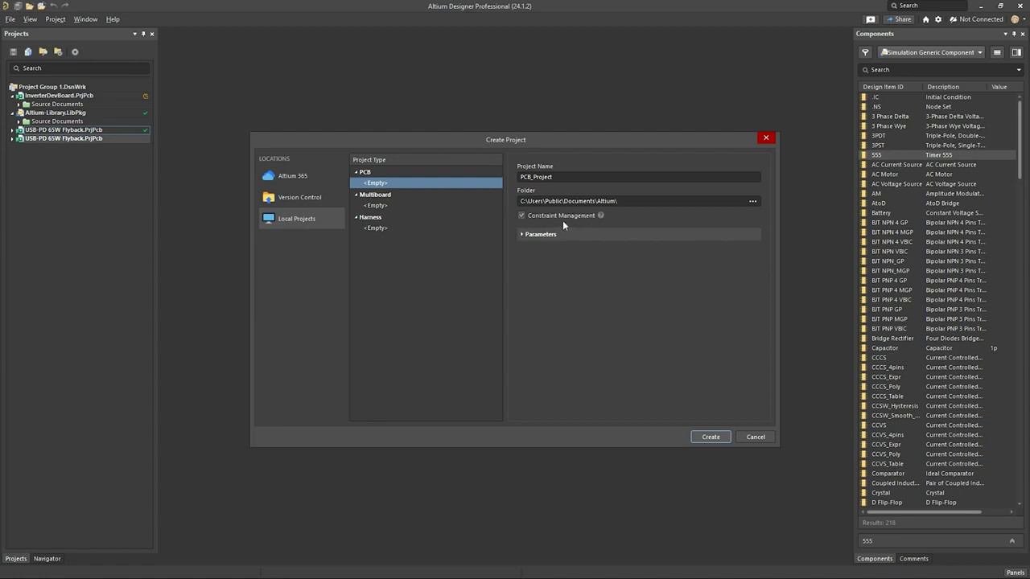
left_click(572, 177)
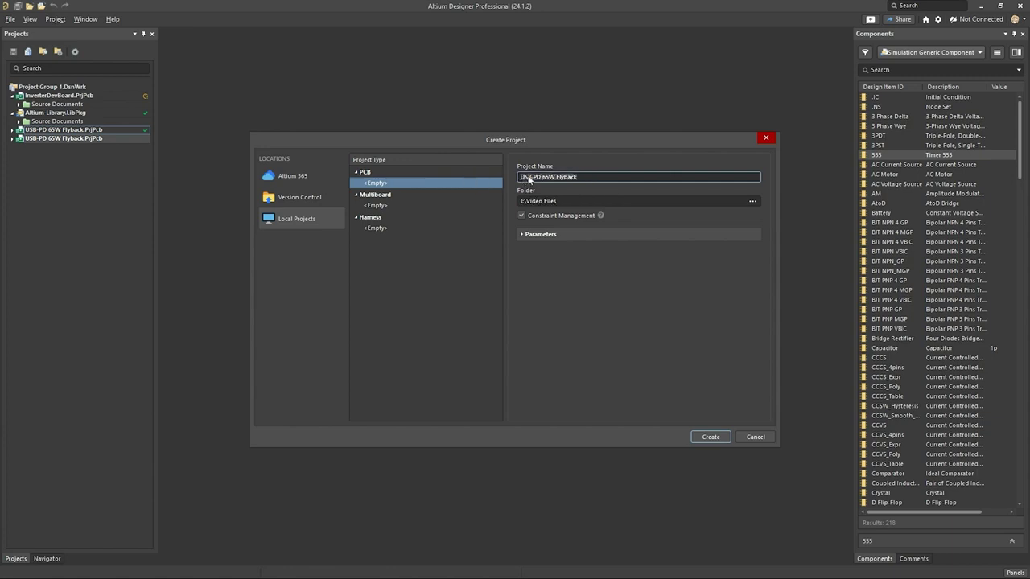
left_click(711, 437)
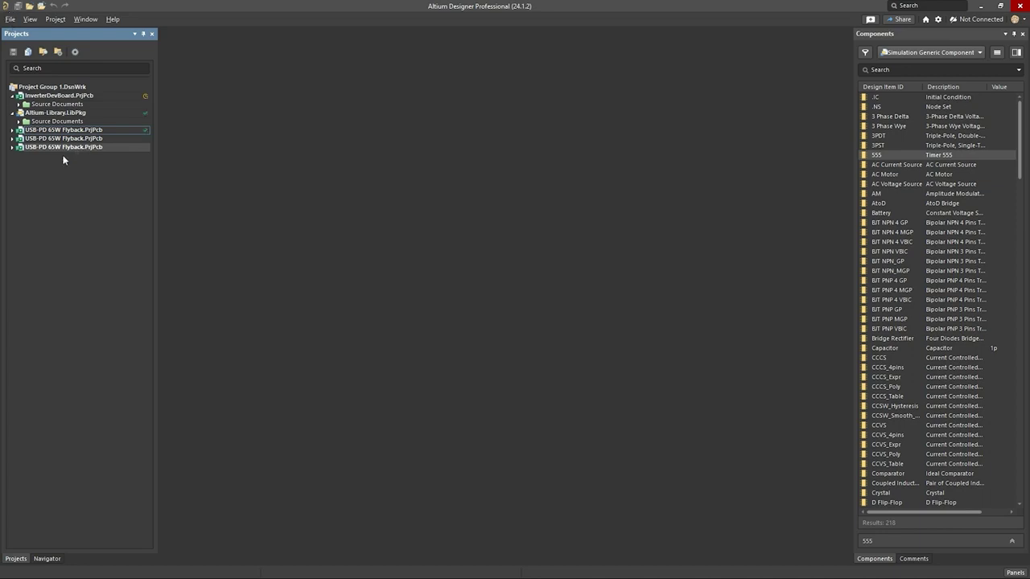
Add a new schematic sheet to the new USB-PD 65W Flyback project and open the Constraint Manager from it.
right_click(71, 147)
mouse_move(117, 172)
left_click(292, 176)
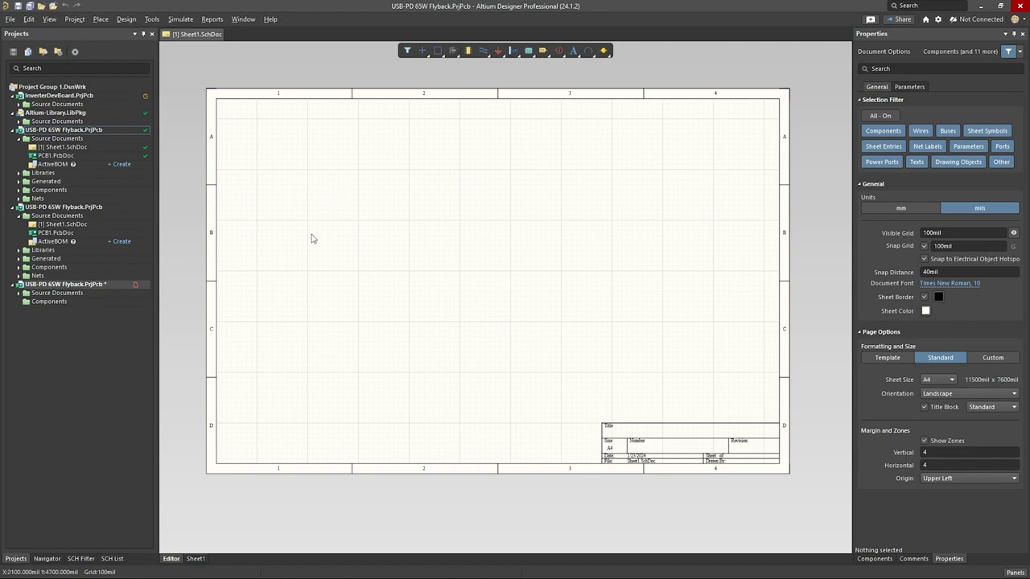
left_click(126, 18)
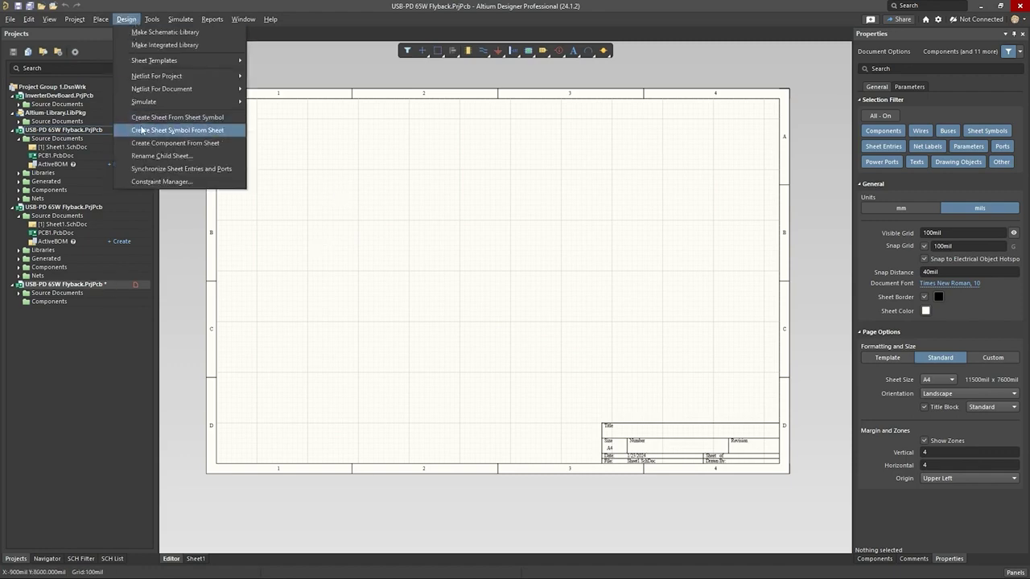
left_click(152, 184)
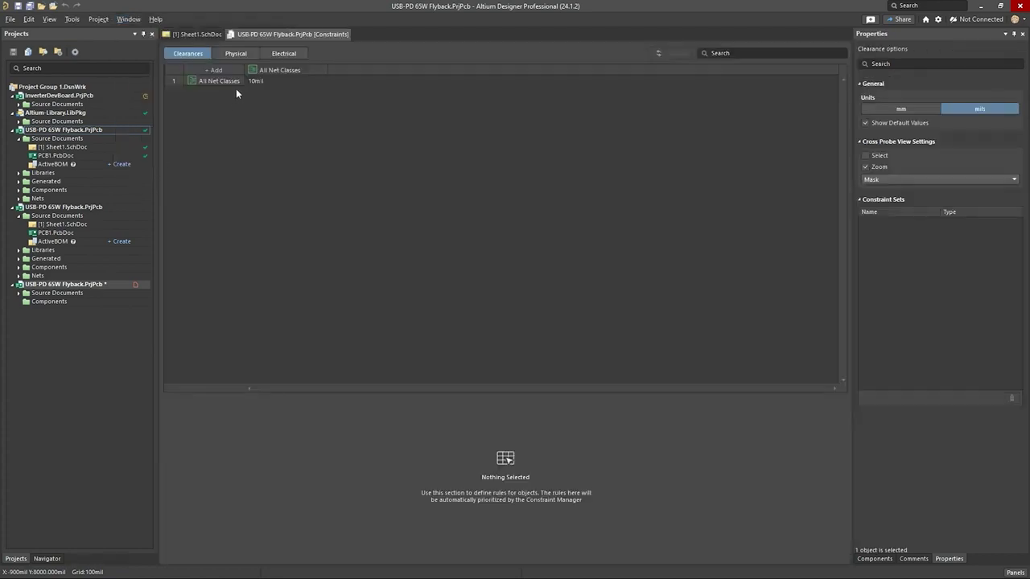
Examine the Physical constraints for all differential pairs, including via style and polygon connect, plus the Electrical constraints, and revisit the blank schematic.
left_click(231, 54)
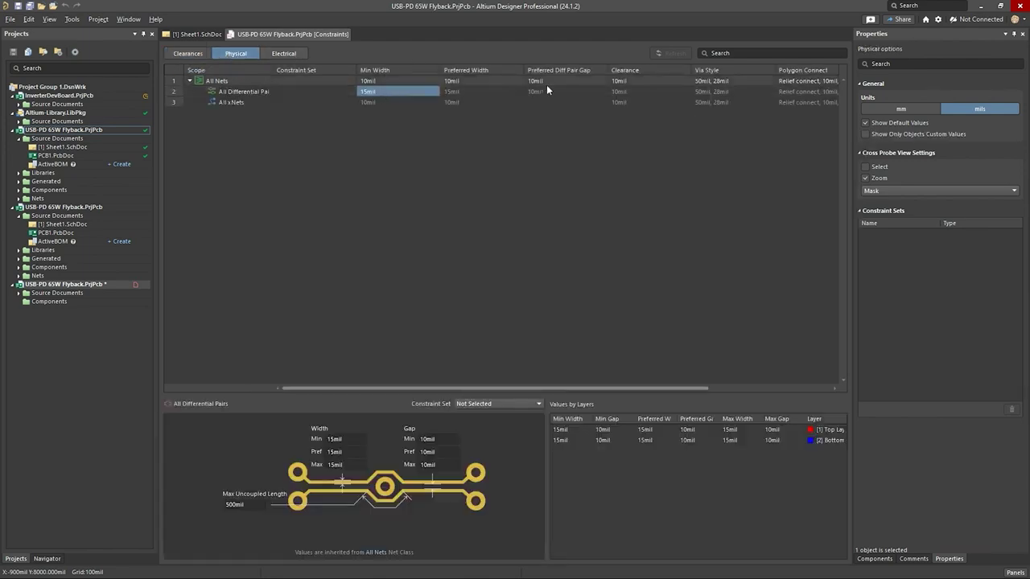
left_click(733, 94)
left_click(779, 91)
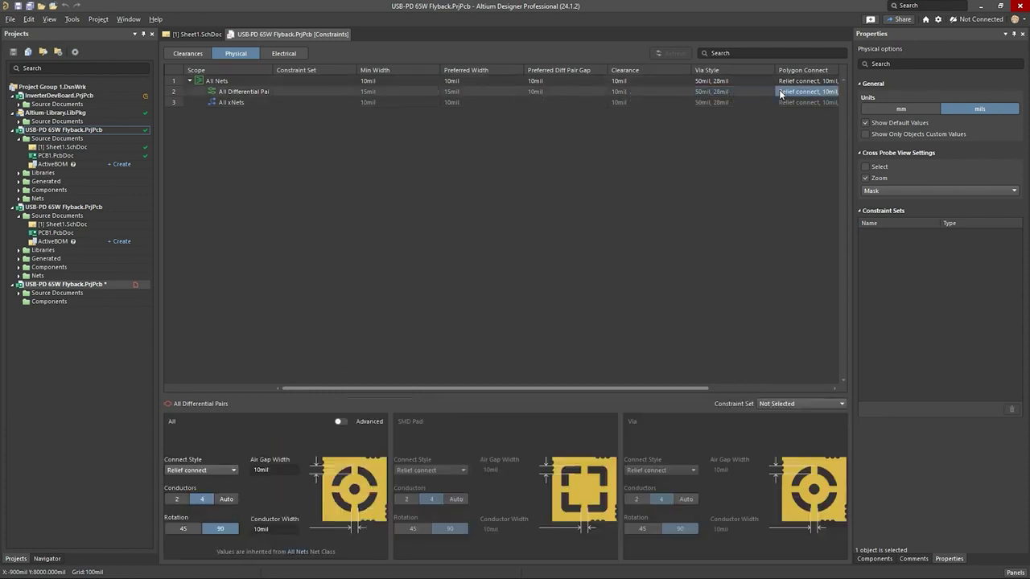
left_click(275, 53)
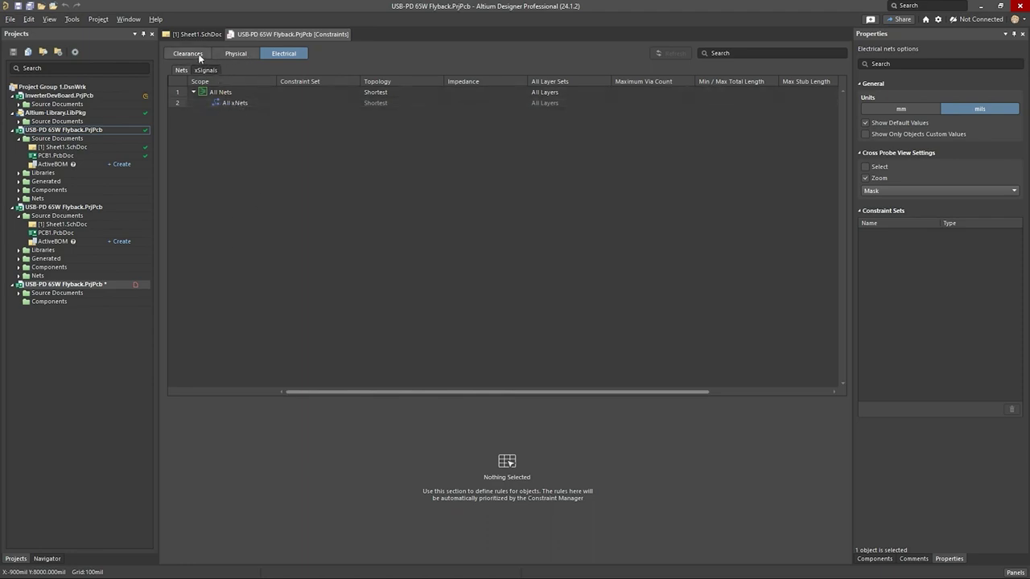
key("ctrl+Tab")
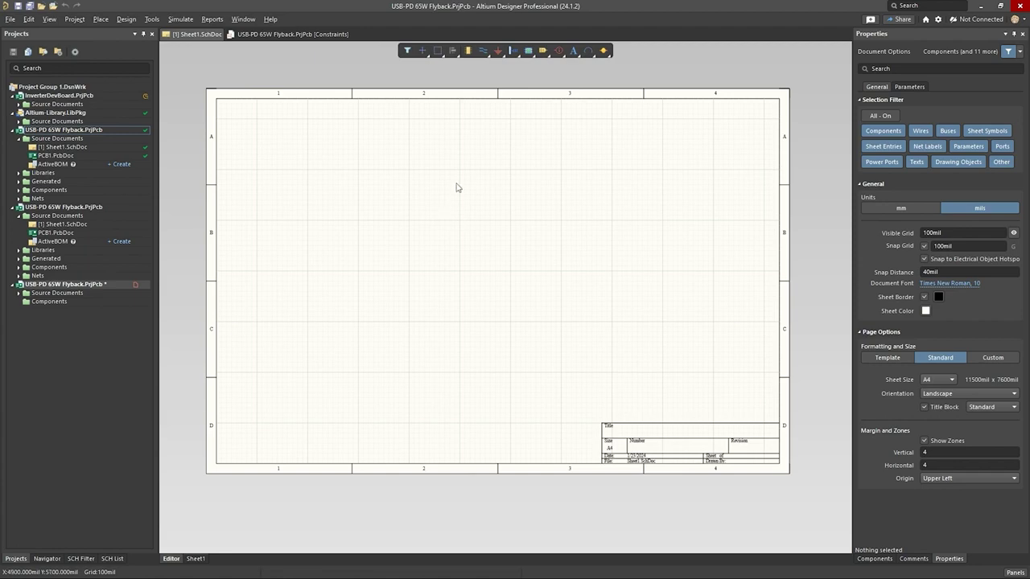
left_click(283, 34)
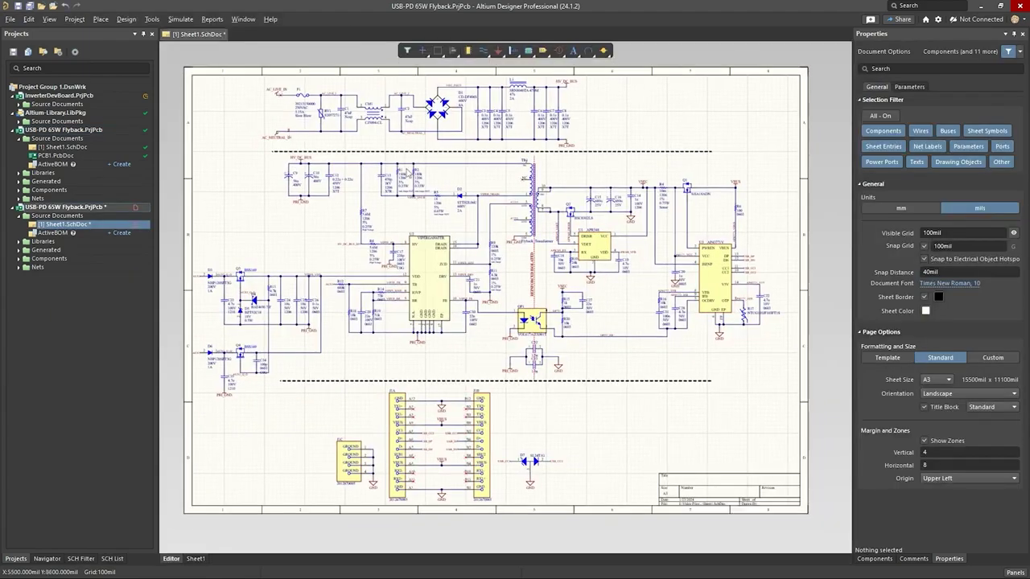
Examine the populated Sheet1 schematic, focusing on the mains input, common-mode choke, bridge rectifier and DC bus filter.
right_click_drag(389, 257, 397, 242)
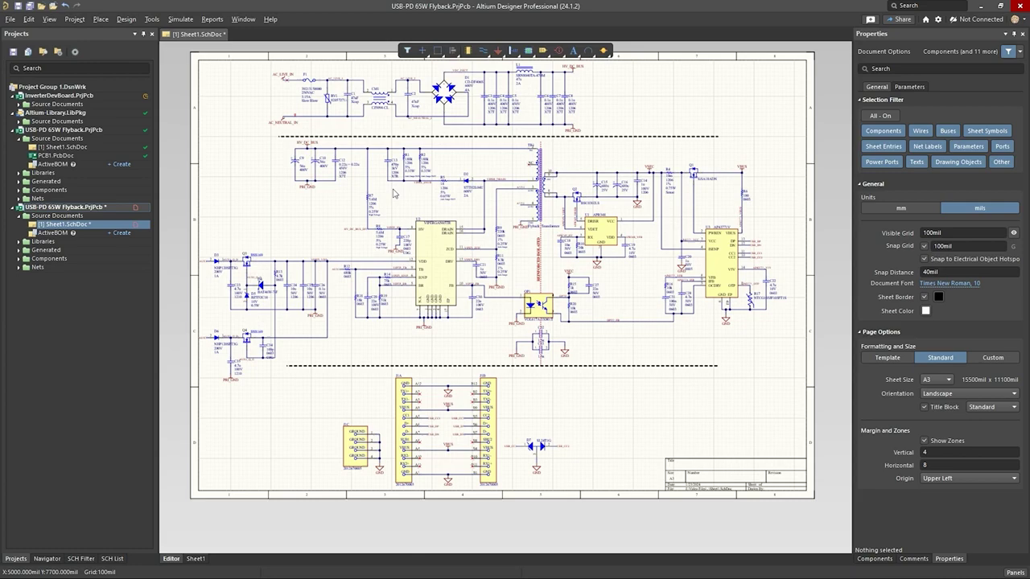
right_click_drag(393, 193, 390, 198)
scroll(413, 253, "up", 4, "ctrl")
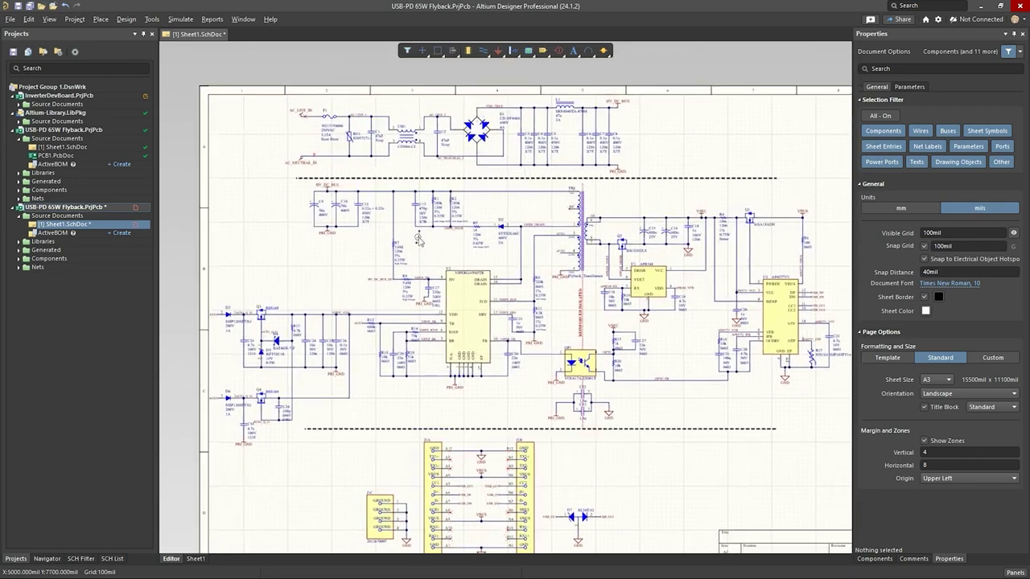
right_click_drag(367, 142, 385, 172)
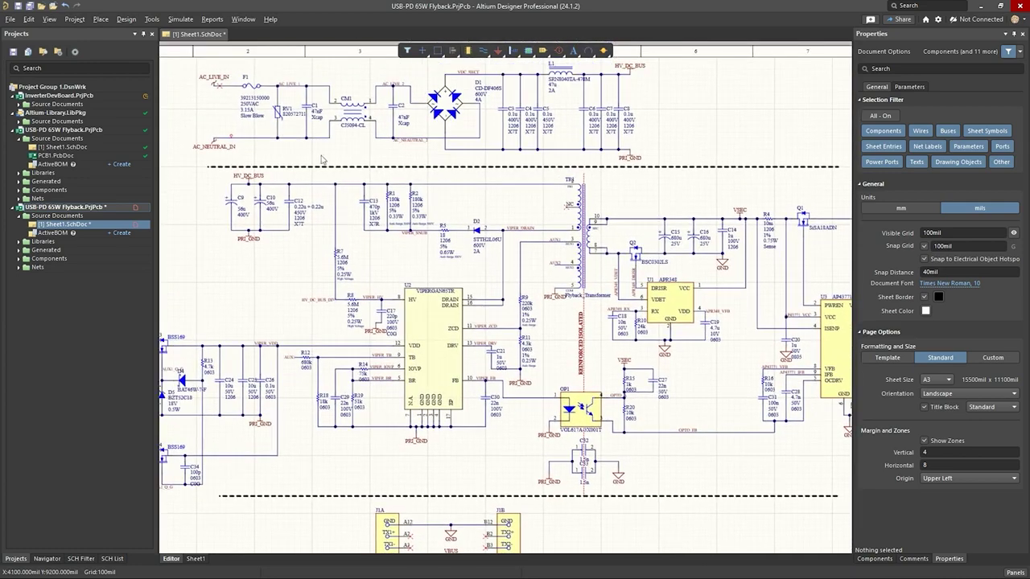
mouse_move(373, 278)
right_mouse_down()
mouse_move(373, 265)
mouse_move(389, 275)
right_mouse_up()
scroll(392, 272, "down", 2, "ctrl")
scroll(347, 117, "up", 2, "ctrl")
right_click_drag(347, 116, 347, 179)
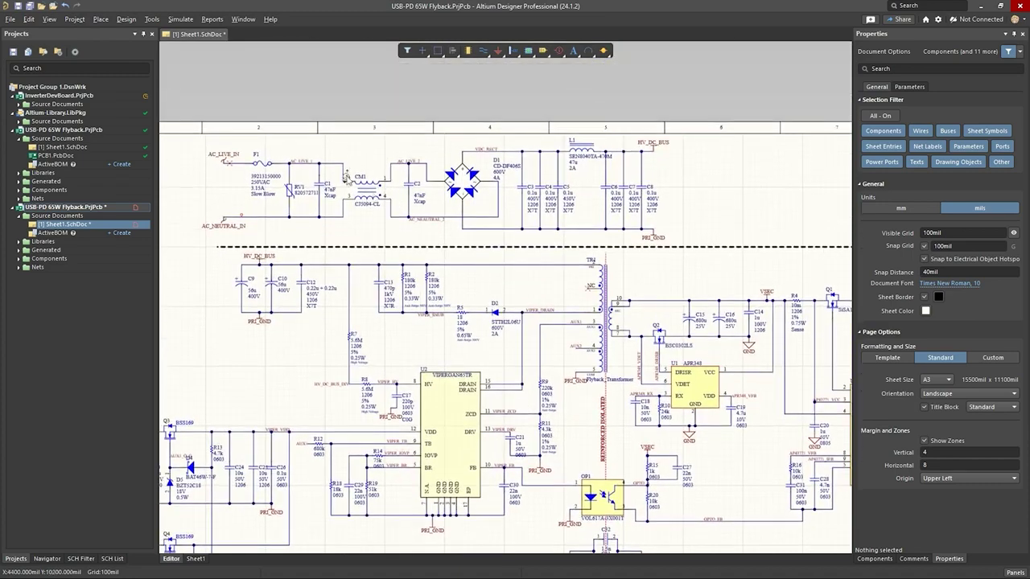
scroll(346, 172, "up", 2, "ctrl")
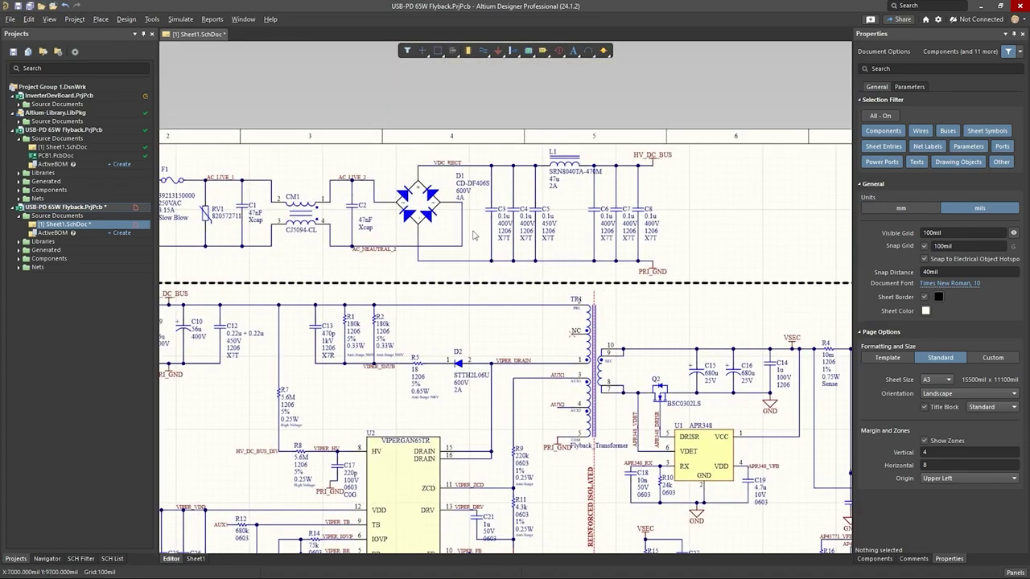
right_click_drag(473, 231, 468, 220)
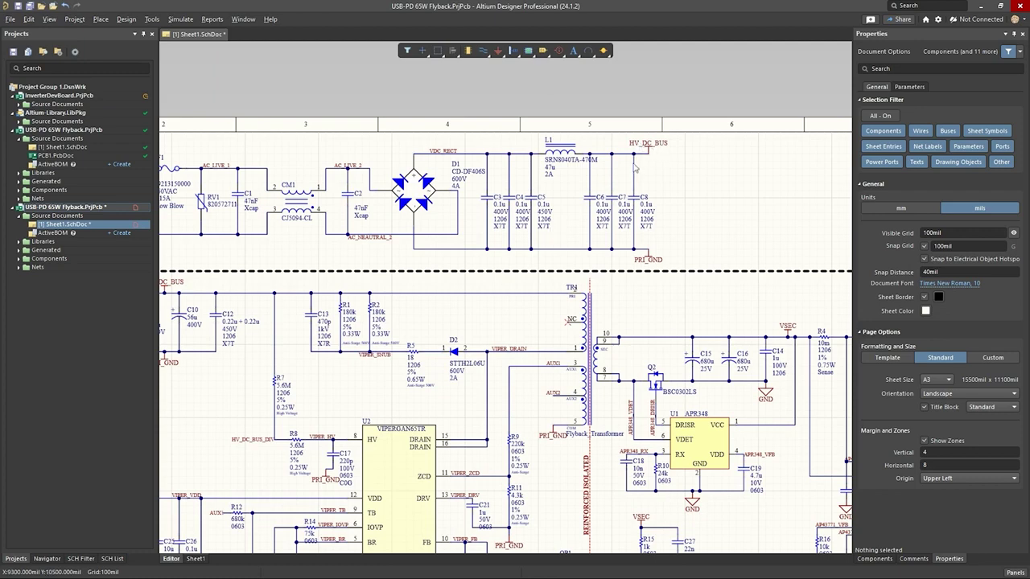
Examine the flyback converter's primary side, the isolation barrier, the secondary side and the USB-C connector section.
scroll(529, 239, "down", 1, "ctrl")
right_click_drag(529, 239, 589, 185)
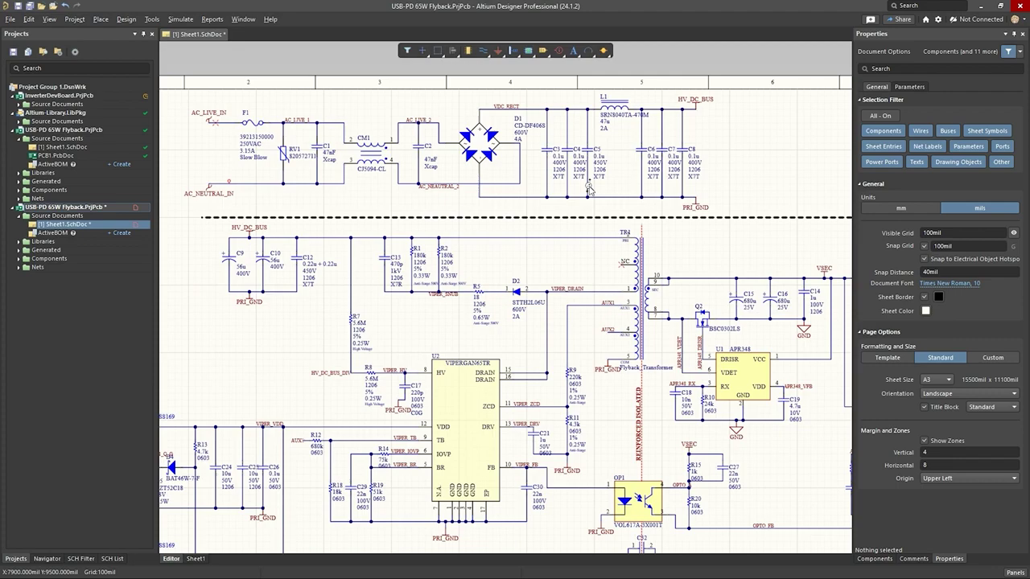
right_click_drag(502, 264, 529, 225)
right_click_drag(465, 245, 460, 237)
right_click_drag(473, 292, 466, 258)
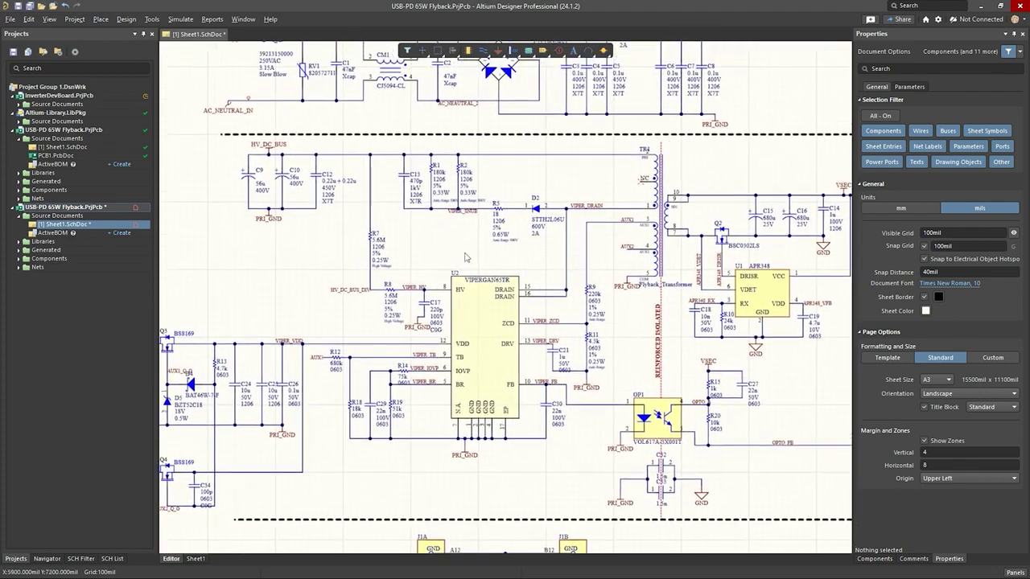
scroll(466, 257, "down", 1, "ctrl")
right_click_drag(532, 285, 514, 262)
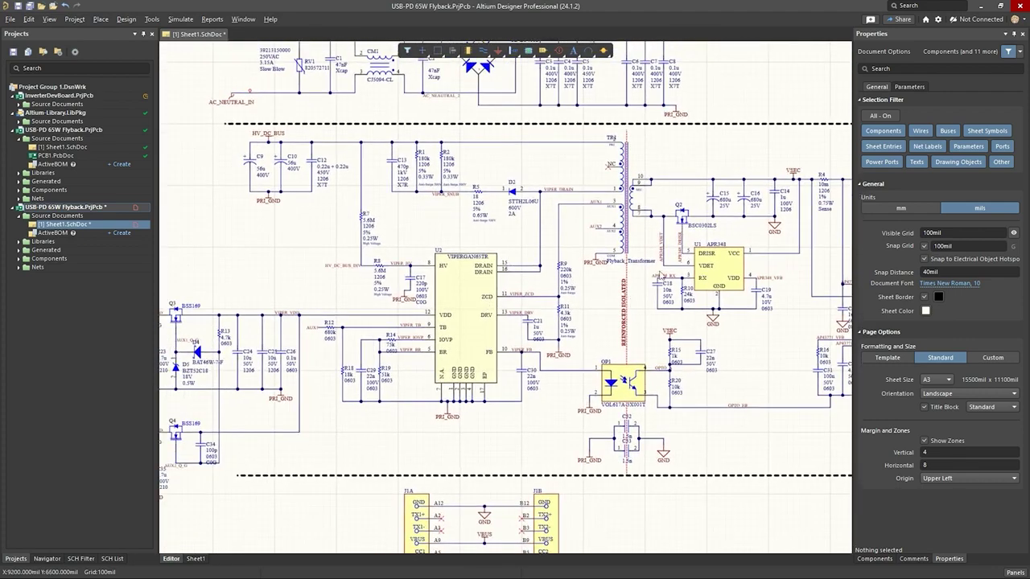
right_click_drag(527, 223, 455, 205)
scroll(434, 303, "left", 2, "shift")
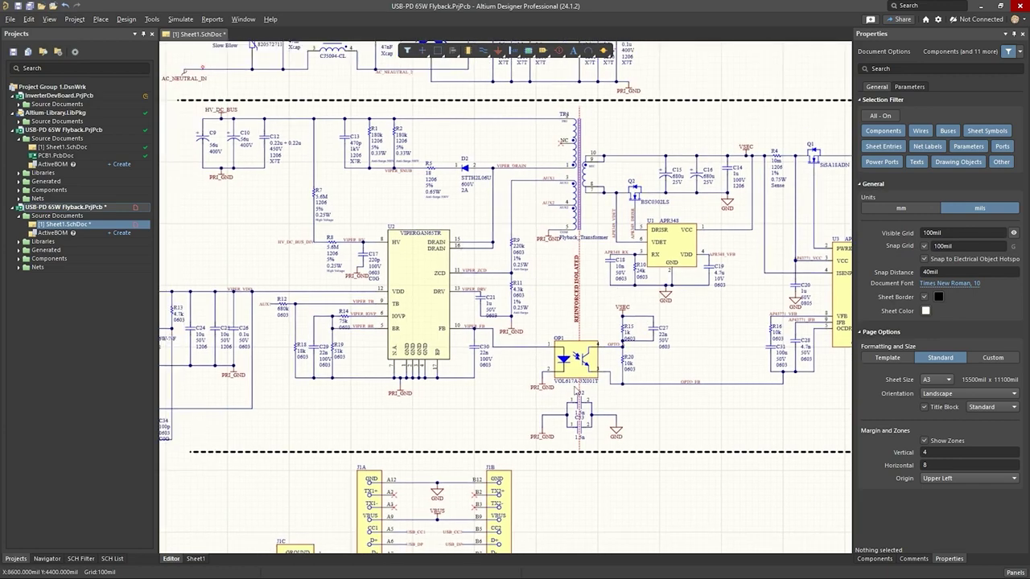
scroll(434, 302, "down", 3)
scroll(485, 360, "down", 1)
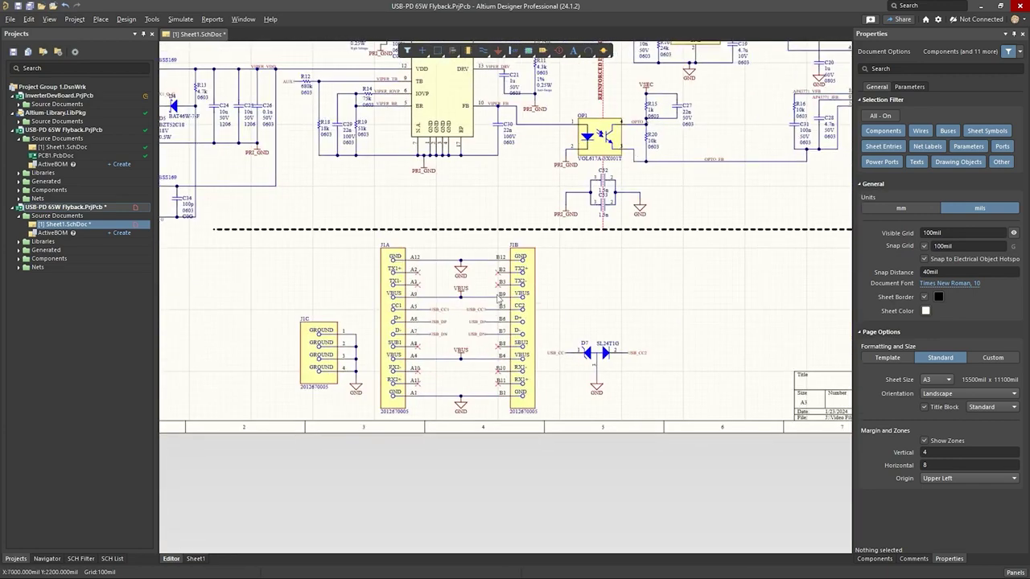
scroll(536, 307, "down", 5, "ctrl")
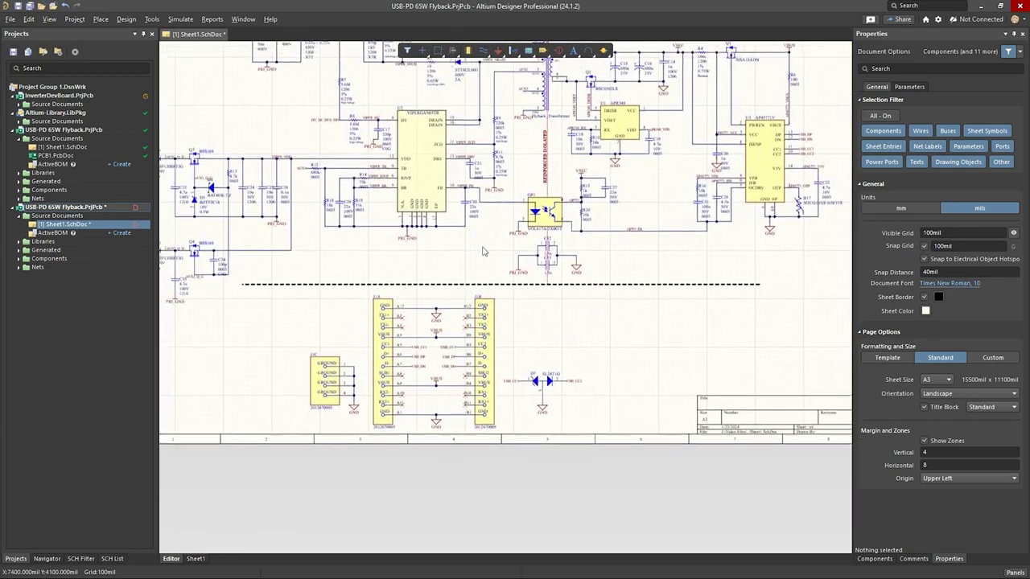
Place a Parameter Set directive, rotated upright, on the wire between the AC_LIVE_IN port and fuse F1.
scroll(441, 231, "up", 5, "ctrl")
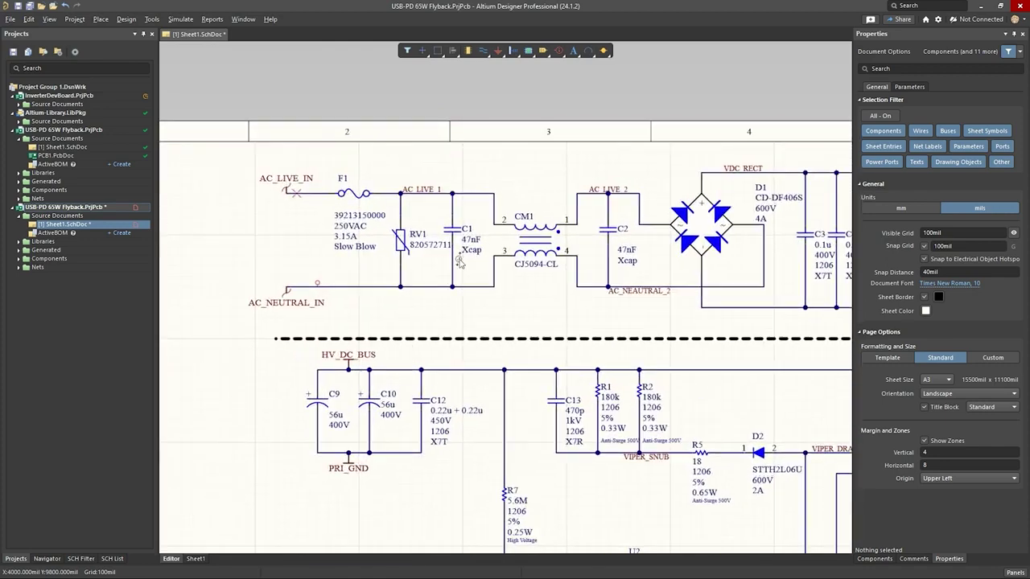
right_click_drag(452, 274, 425, 273)
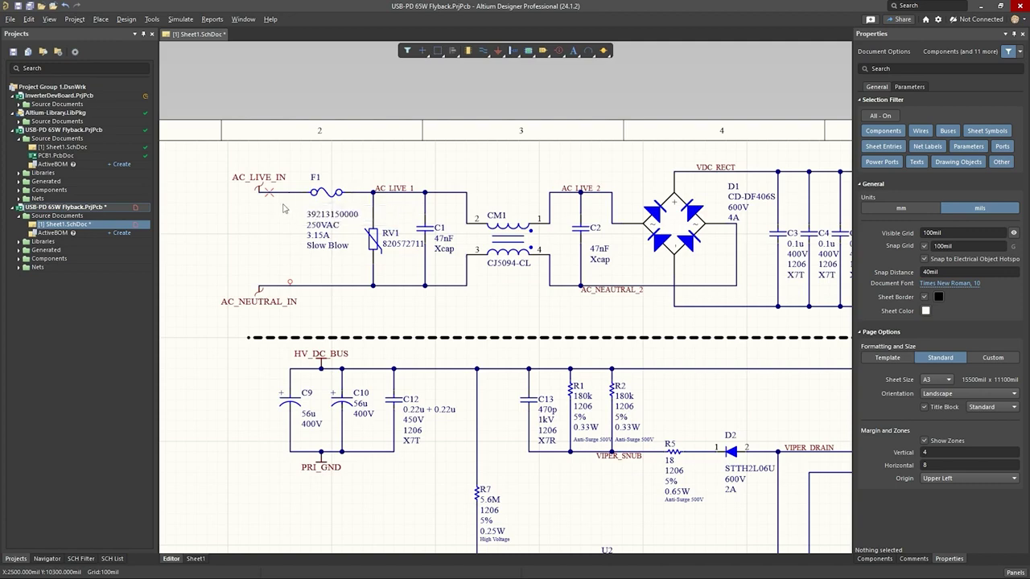
mouse_move(287, 212)
right_mouse_down()
mouse_move(265, 206)
mouse_move(283, 202)
mouse_move(279, 216)
right_mouse_up()
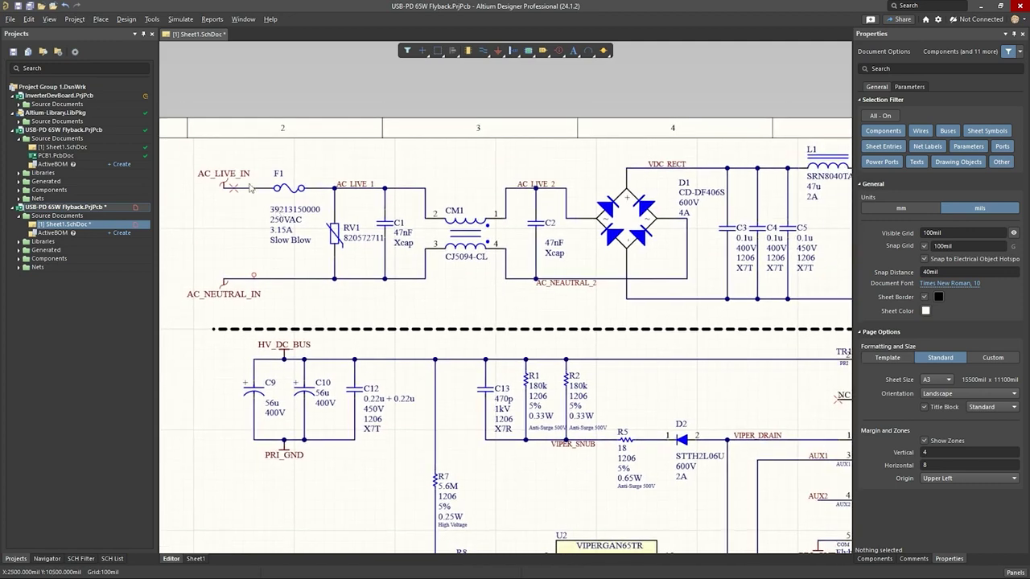
right_click_drag(190, 117, 204, 133)
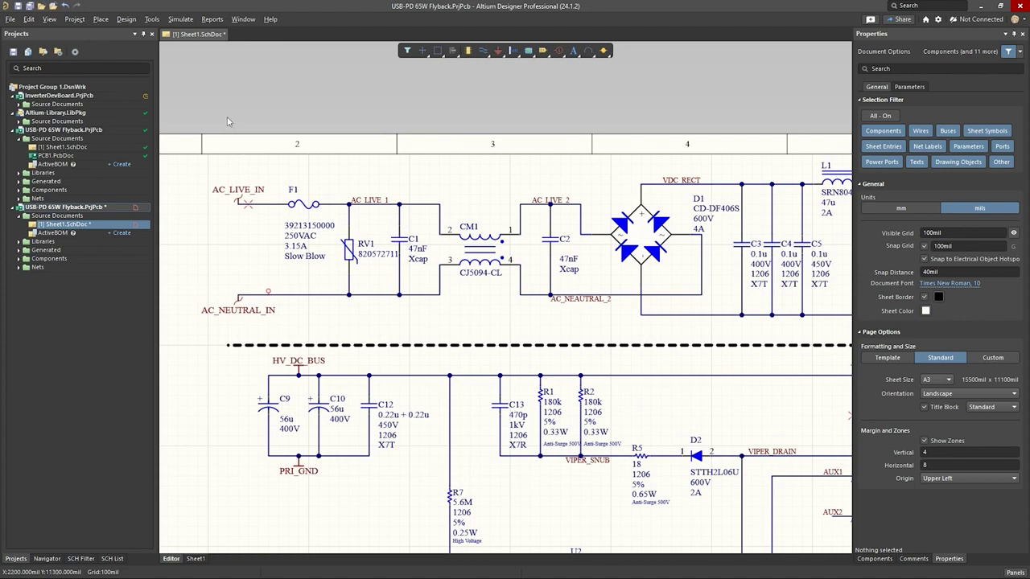
left_click(130, 20)
mouse_move(101, 20)
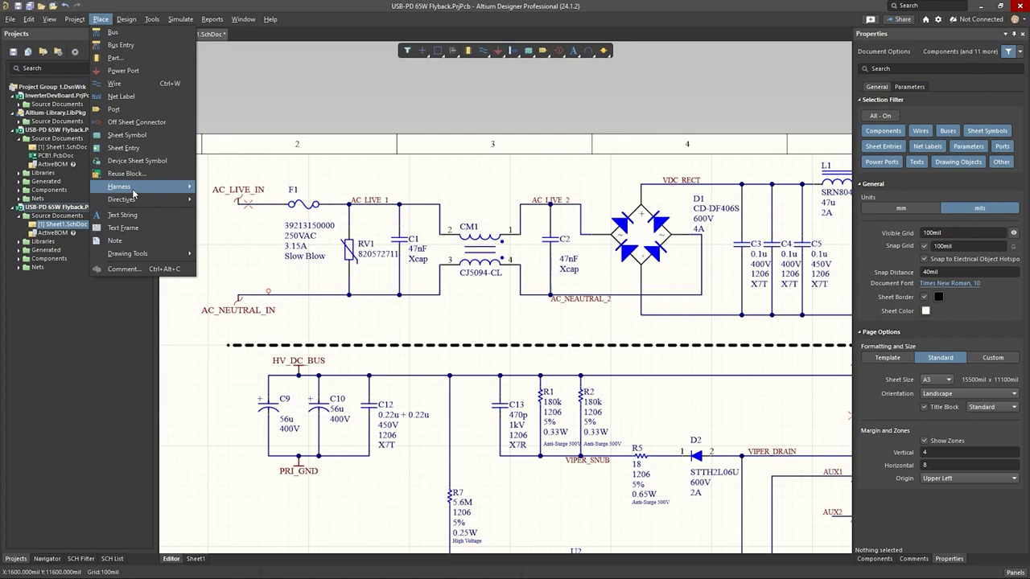
mouse_move(133, 199)
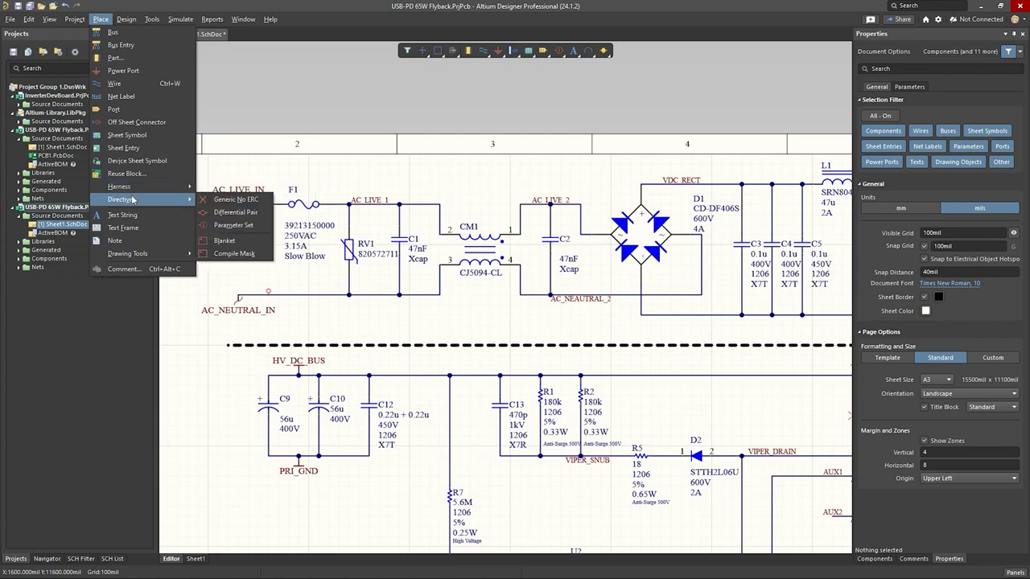
left_click(235, 226)
key("space")
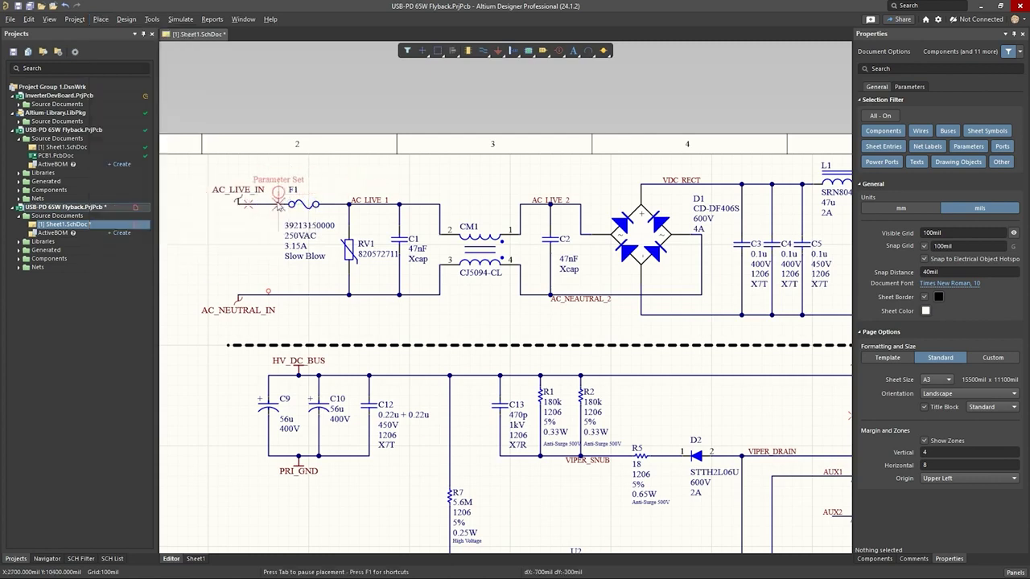
left_click(278, 204)
right_click(308, 167)
Add a net class named AC Live to the placed Parameter Set directive and label the directive AC Live.
left_click(278, 196)
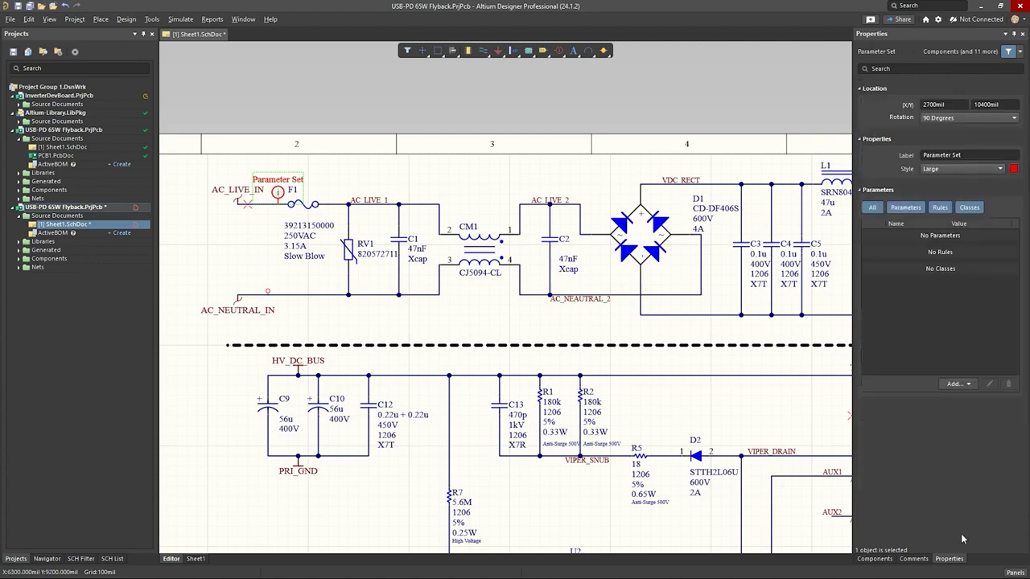
left_click(955, 384)
left_click(970, 396)
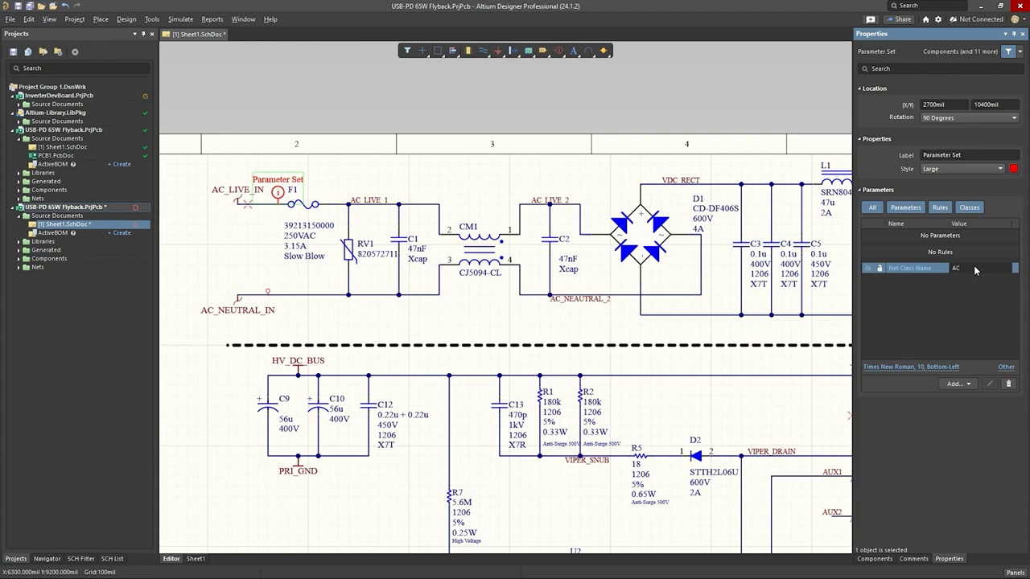
left_click(974, 153)
type("Live")
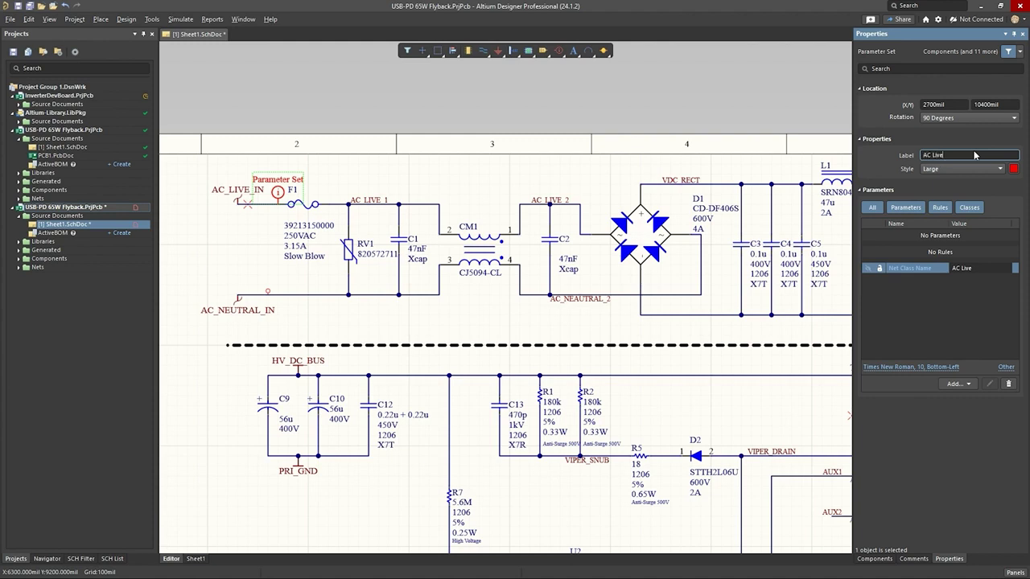
key("Return")
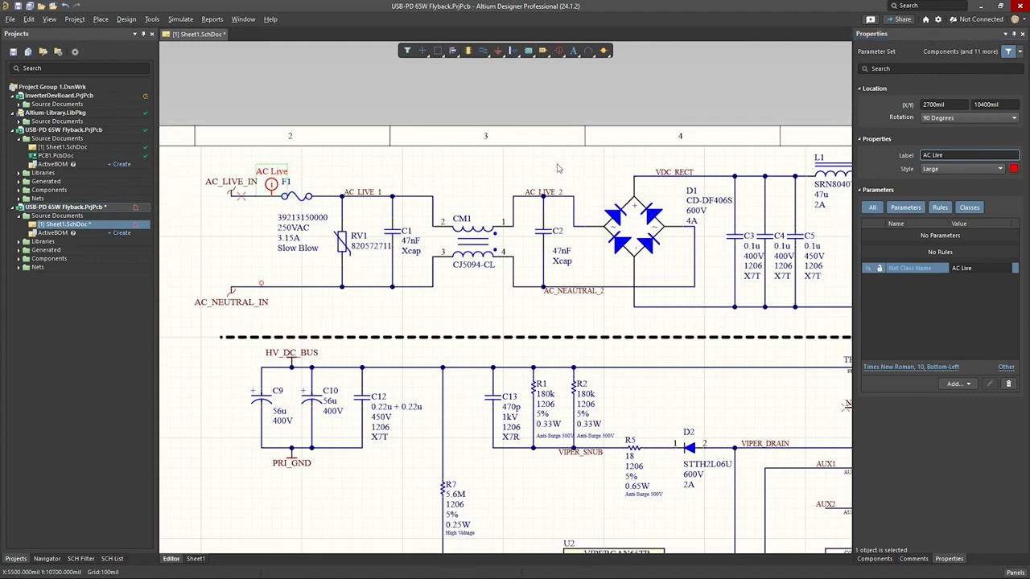
key("ctrl+s")
Switch to the browser and read the Altium documentation's note on Parameter Set directives when using the Constraint Manager.
key("alt+Tab")
scroll(483, 205, "up", 1)
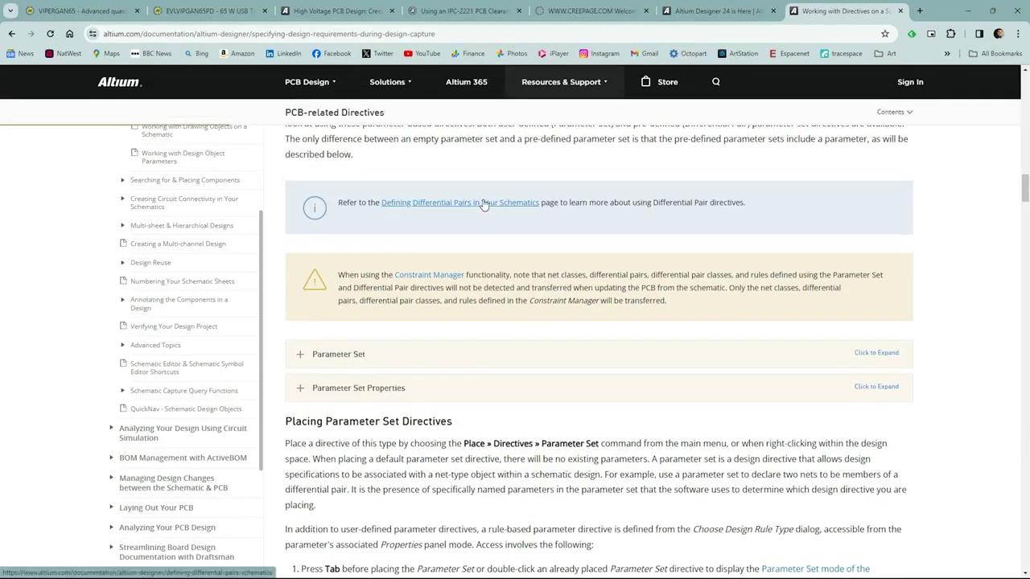
left_click_drag(338, 275, 668, 304)
left_click(622, 312)
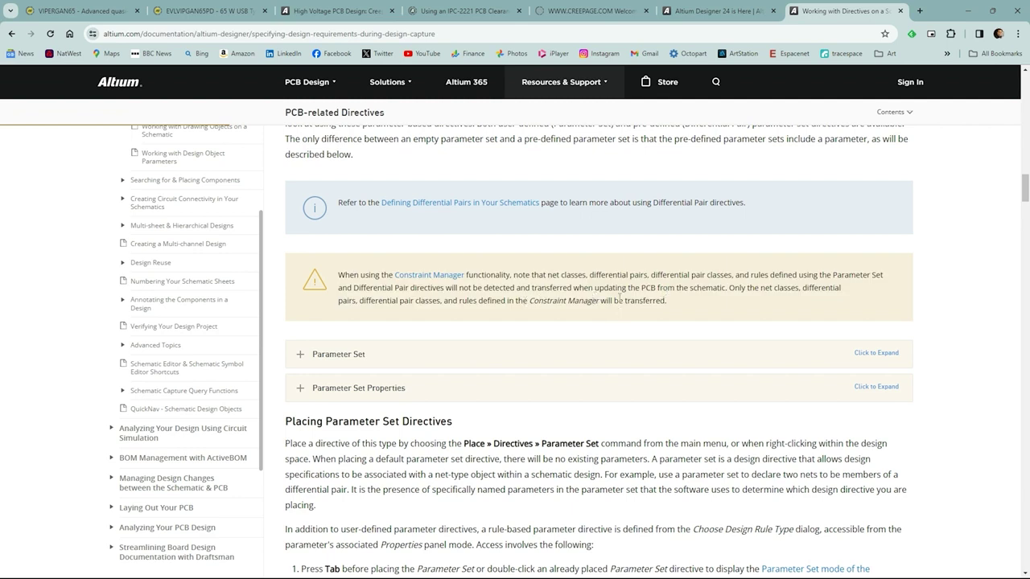
left_click_drag(832, 272, 859, 291)
left_click(481, 249)
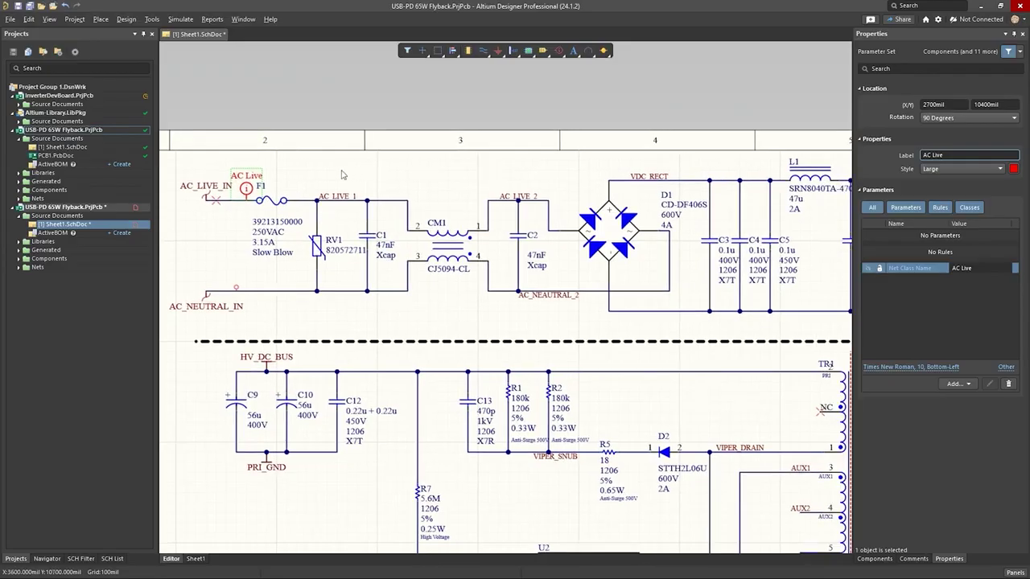
Return to Altium Designer and delete the AC Live Parameter Set directive beside fuse F1.
right_click_drag(341, 171, 362, 170)
left_click(302, 172)
left_click(271, 189)
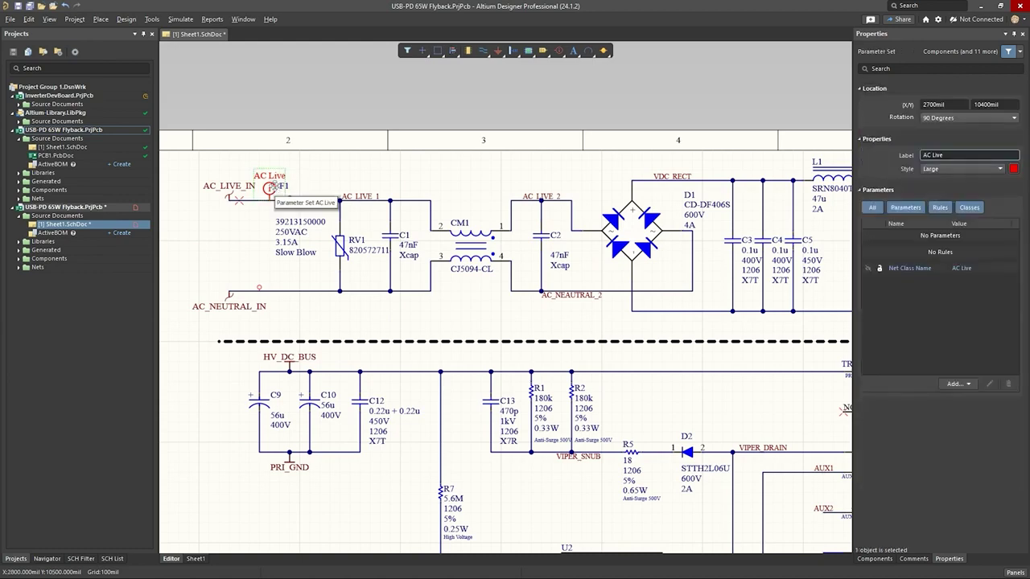
key("Delete")
scroll(275, 188, "down", 3, "ctrl")
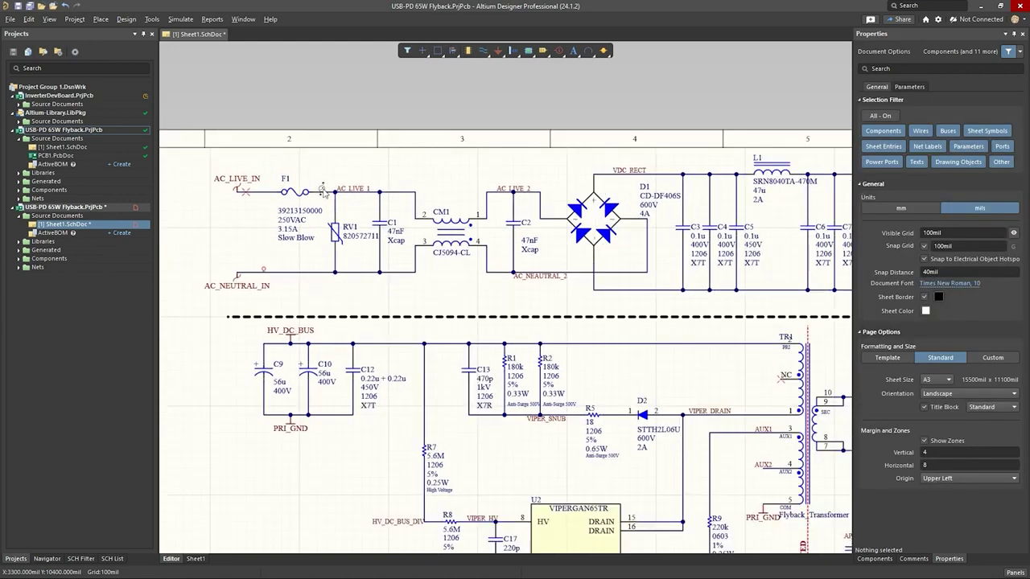
Open the Constraint Manager from the schematic and examine the full list of nets in its Electrical constraints.
left_click(127, 18)
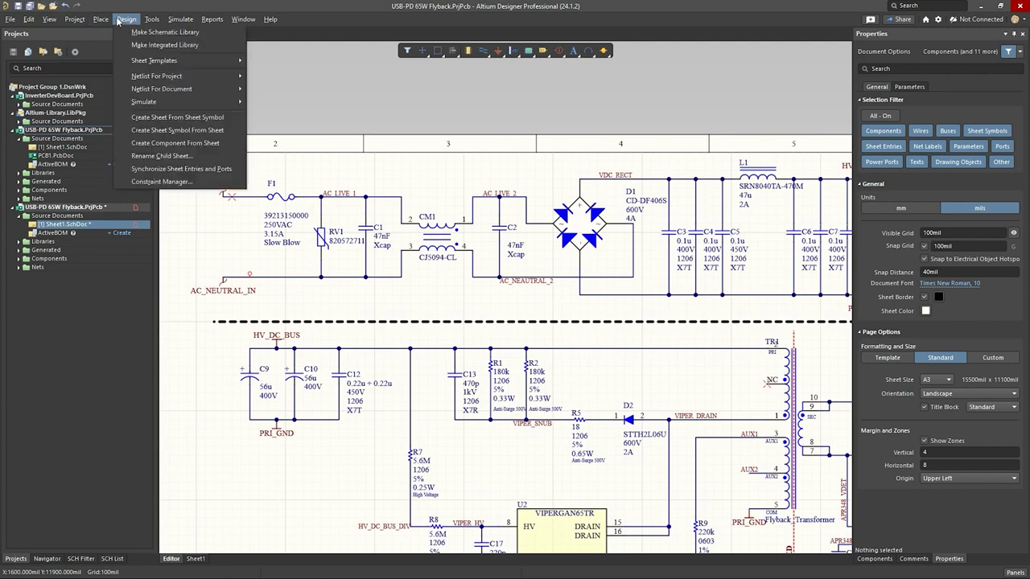
left_click(162, 181)
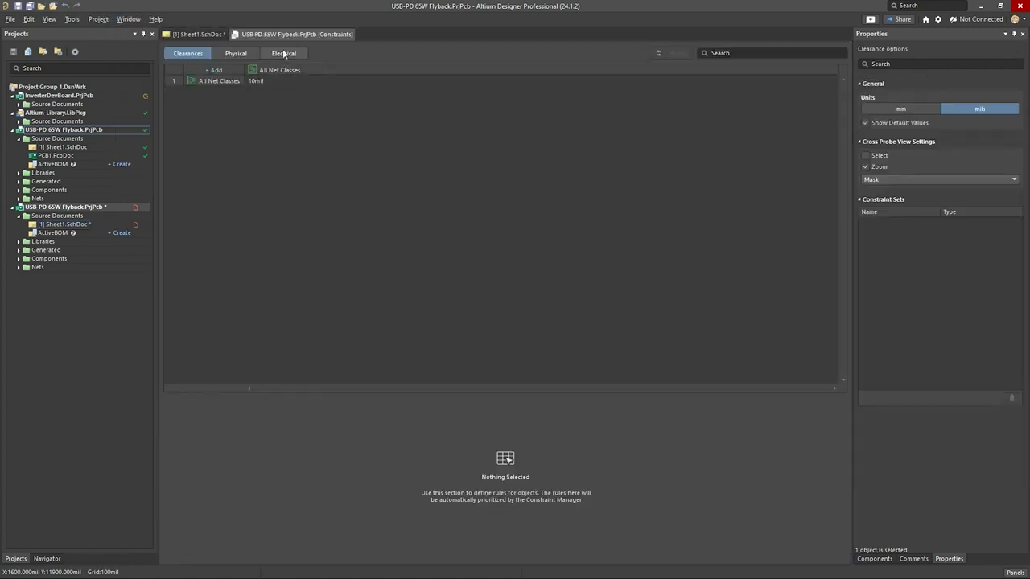
left_click(284, 53)
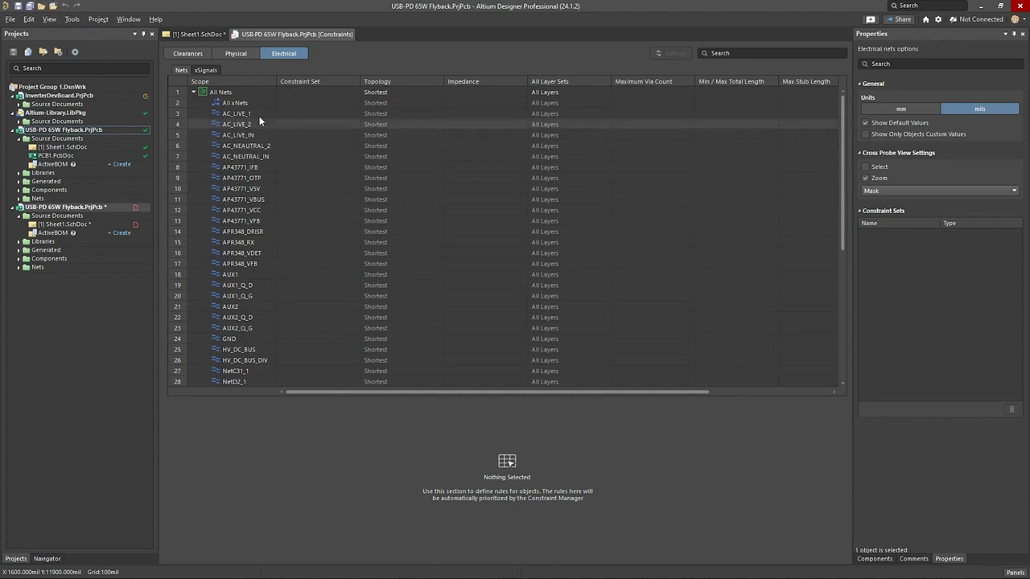
scroll(253, 120, "down", 5)
scroll(252, 120, "up", 5)
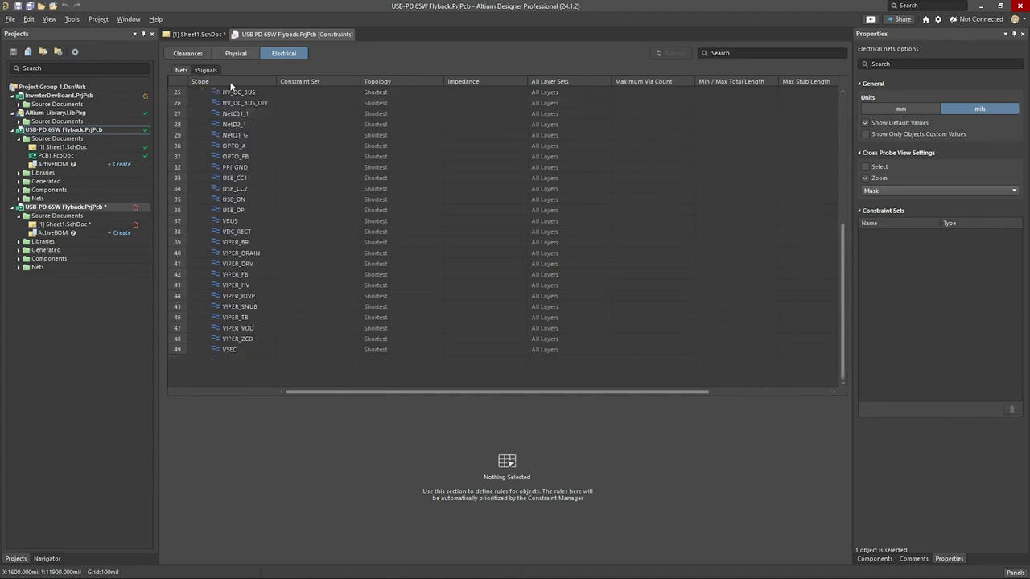
scroll(238, 100, "down", 4)
Examine the schematic's mains input section, following the live and neutral nets from the inputs through common-mode choke CM1 to the bridge rectifier.
left_click(197, 34)
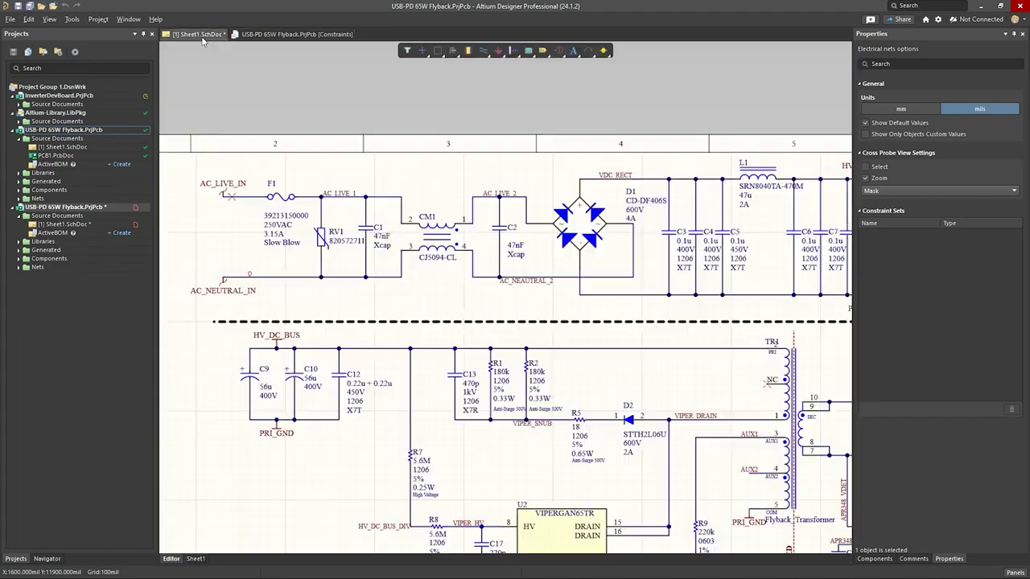
scroll(242, 213, "up", 2, "ctrl")
scroll(332, 154, "up", 2, "ctrl")
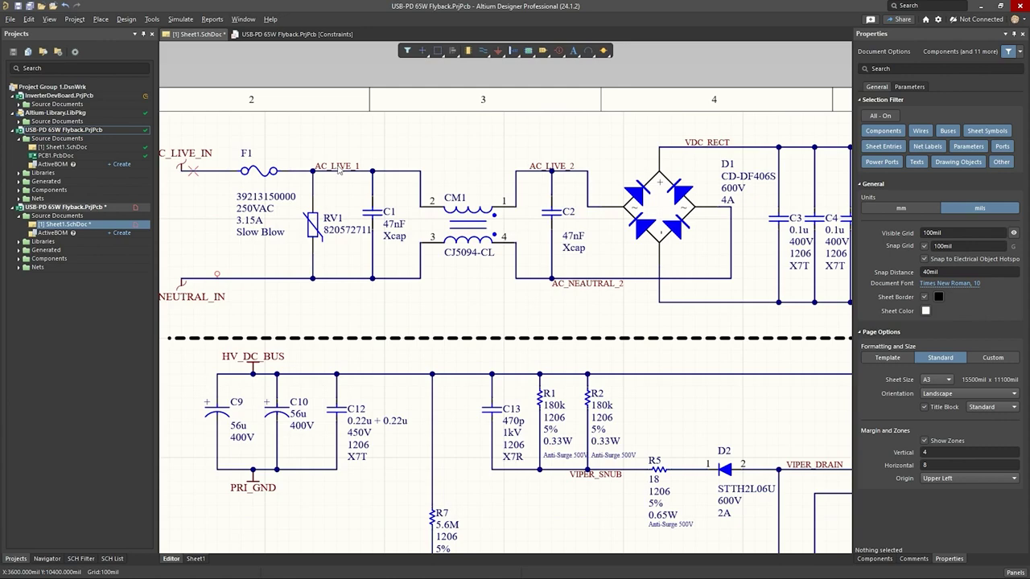
right_click_drag(363, 182, 392, 195)
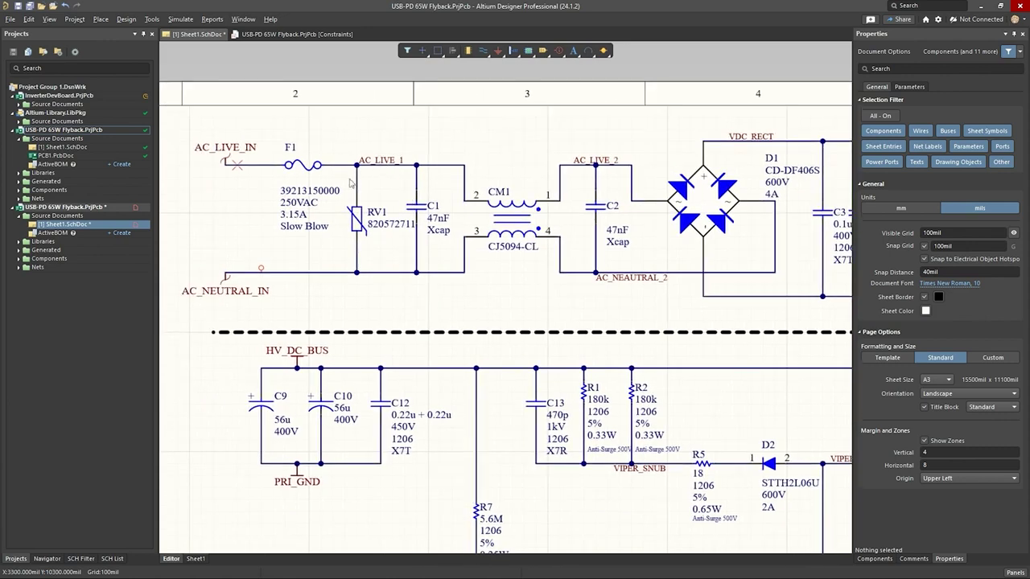
scroll(352, 184, "up", 2, "ctrl")
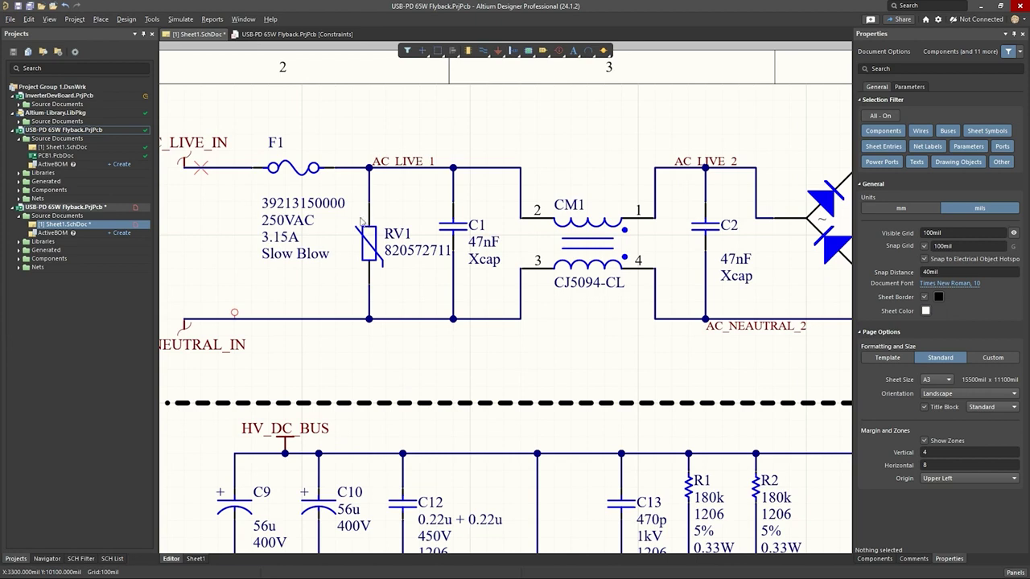
right_click_drag(388, 211, 378, 226)
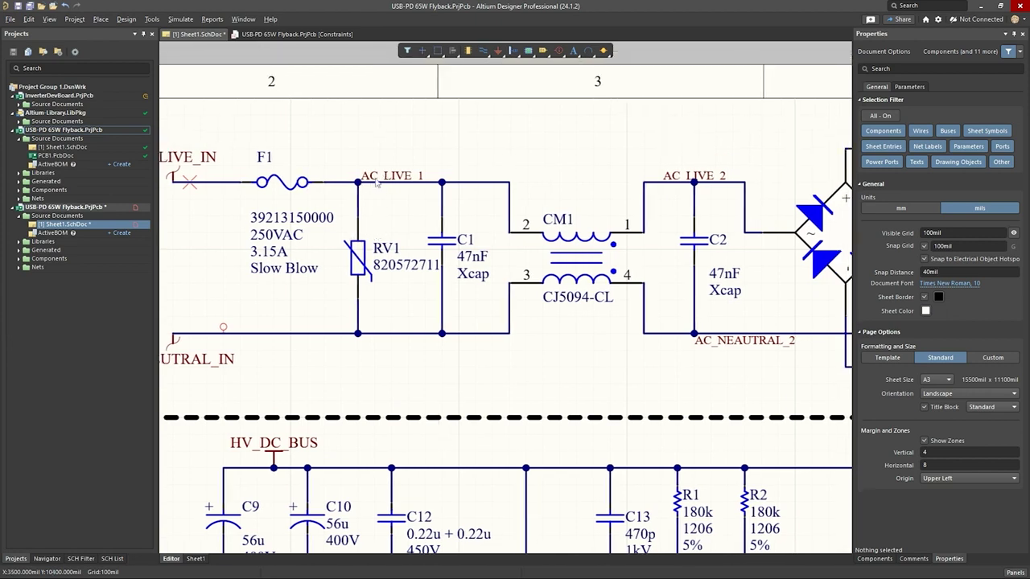
right_click_drag(447, 288, 417, 254)
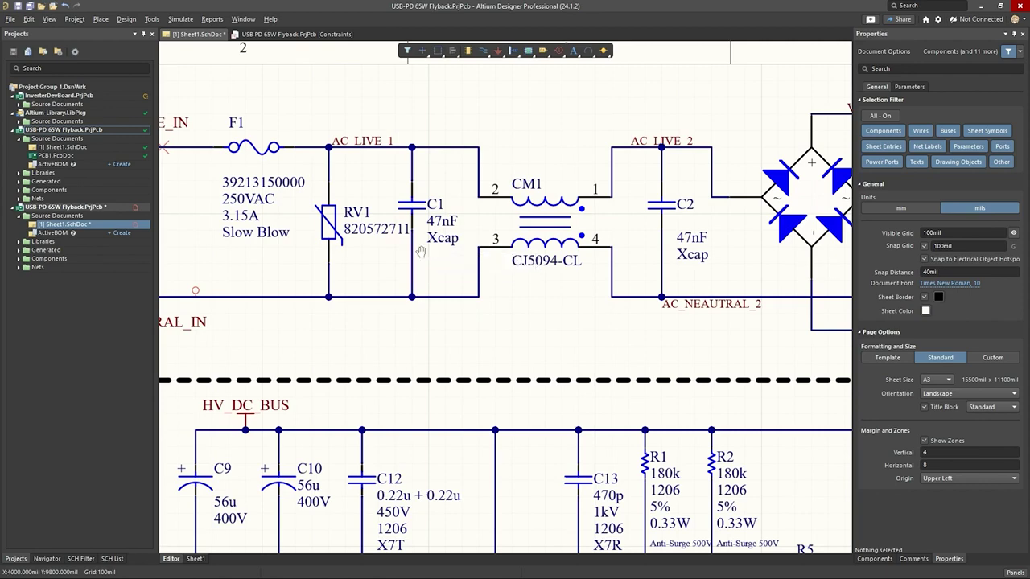
scroll(420, 248, "down", 2, "ctrl")
scroll(433, 252, "up", 1, "ctrl")
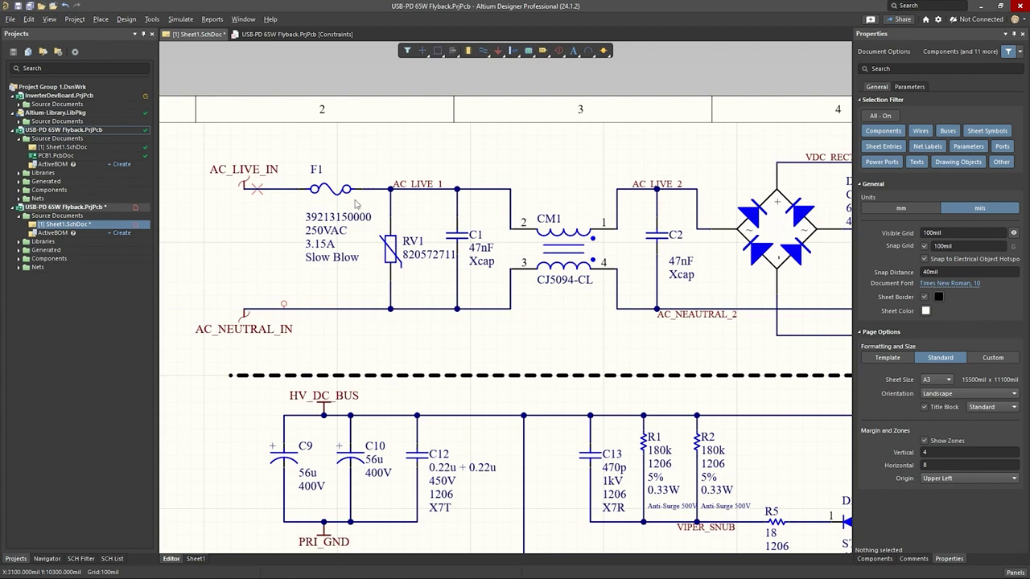
right_click_drag(332, 232, 387, 216)
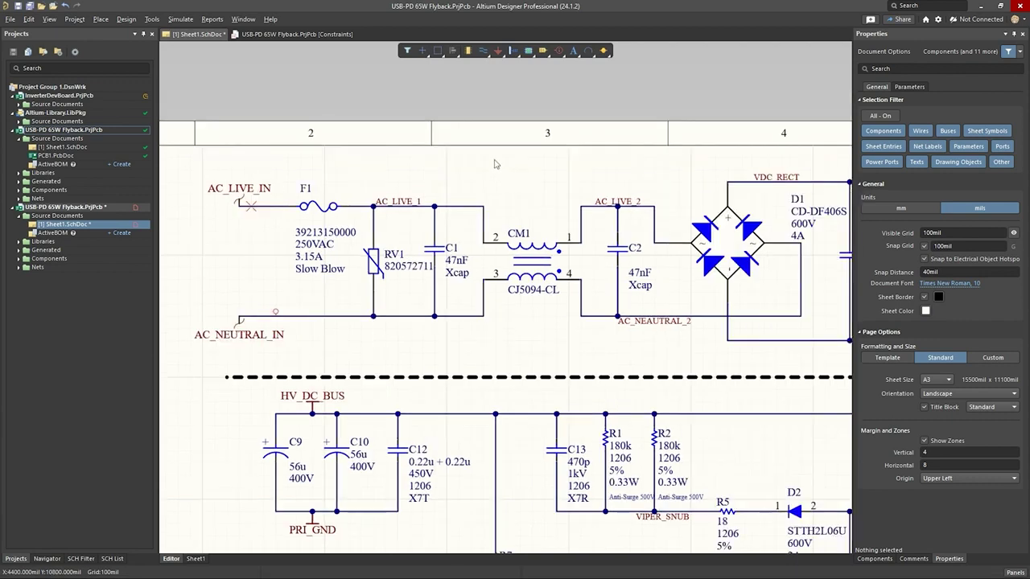
scroll(436, 172, "up", 1, "ctrl")
right_click_drag(419, 165, 444, 179)
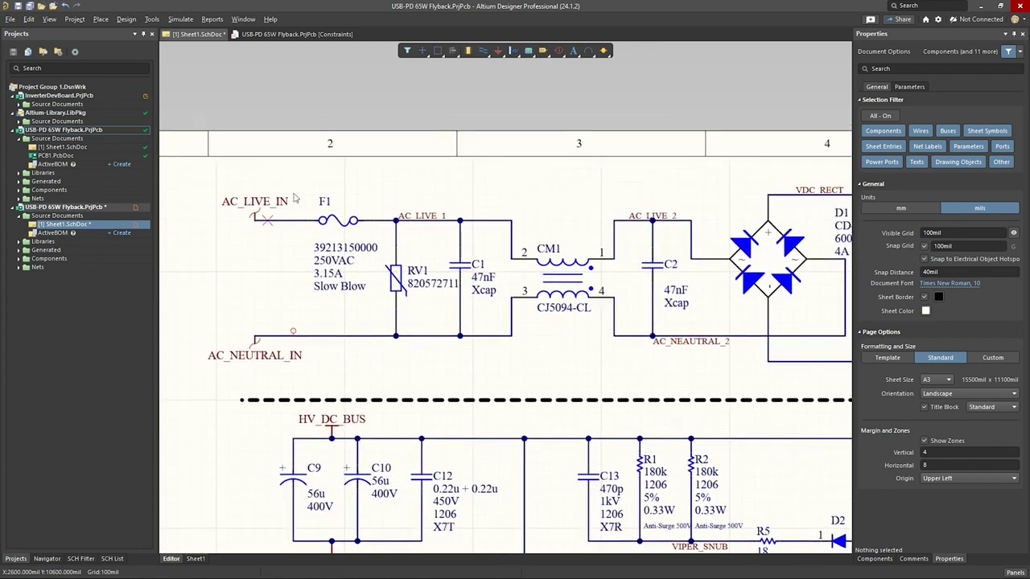
Inspect the AC_LIVE_IN, AC_LIVE_1 and AC_LIVE_2 nets along the live line, including the properties of fuse F1.
left_click(258, 212)
left_click(419, 217)
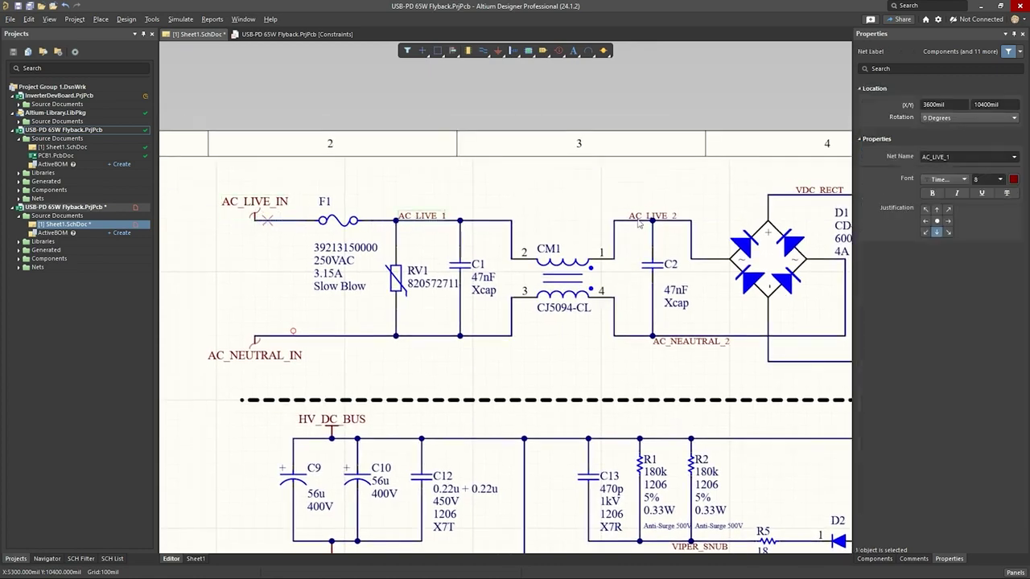
left_click(640, 218)
left_click(493, 205)
right_click_drag(395, 189, 360, 194)
scroll(380, 192, "up", 1, "ctrl")
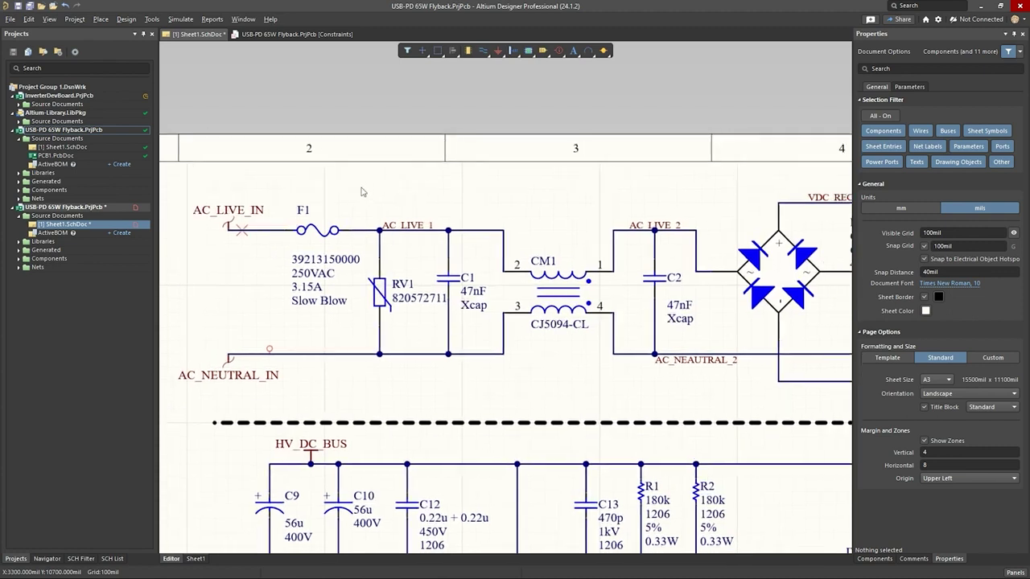
left_click(320, 231)
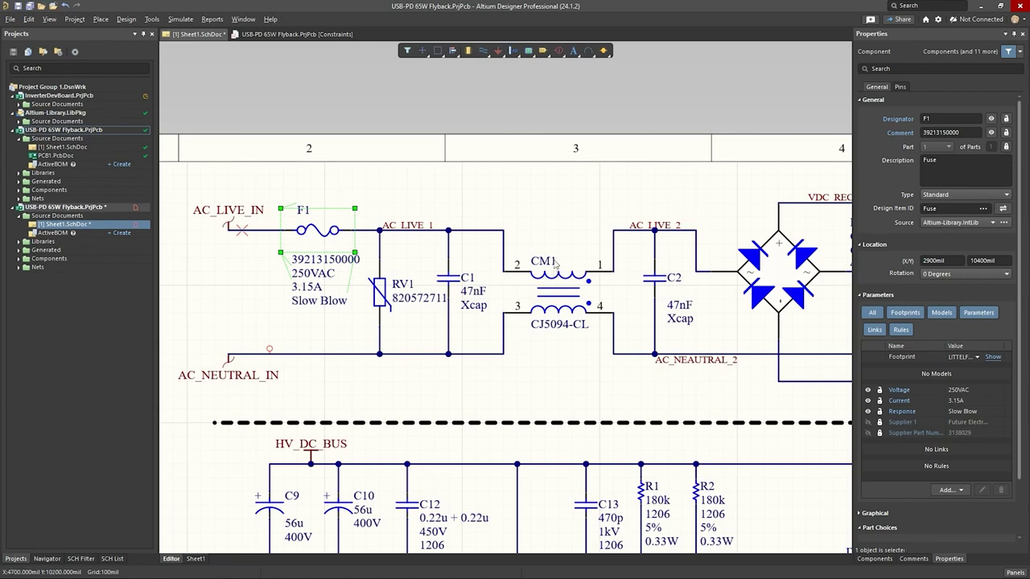
left_click(476, 215)
right_click_drag(446, 190, 458, 189)
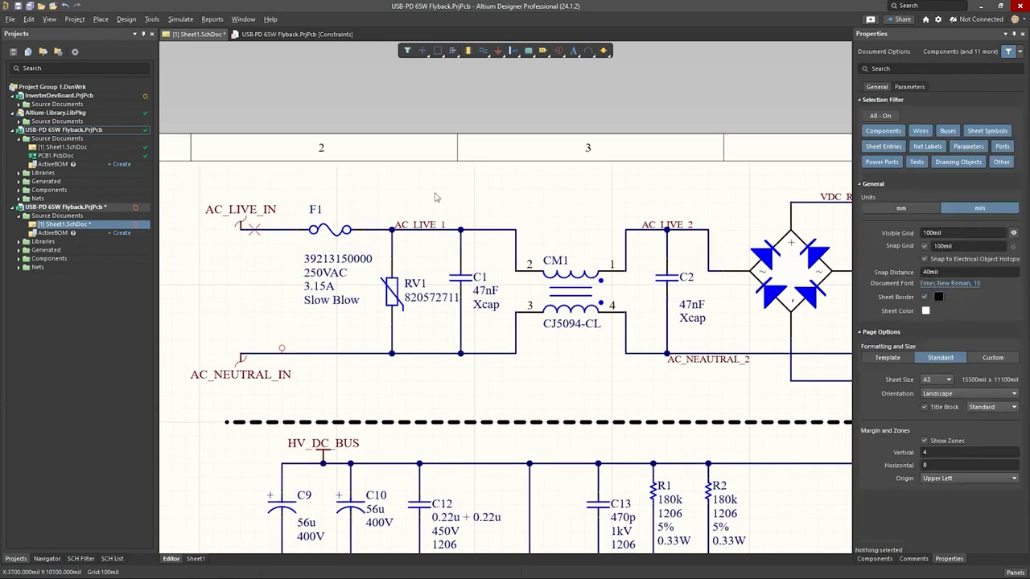
Group the AC_LIVE_1, AC_LIVE_2 and AC_LIVE_IN nets into a new net class named AC LIVE in the Constraint Manager.
left_click(288, 34)
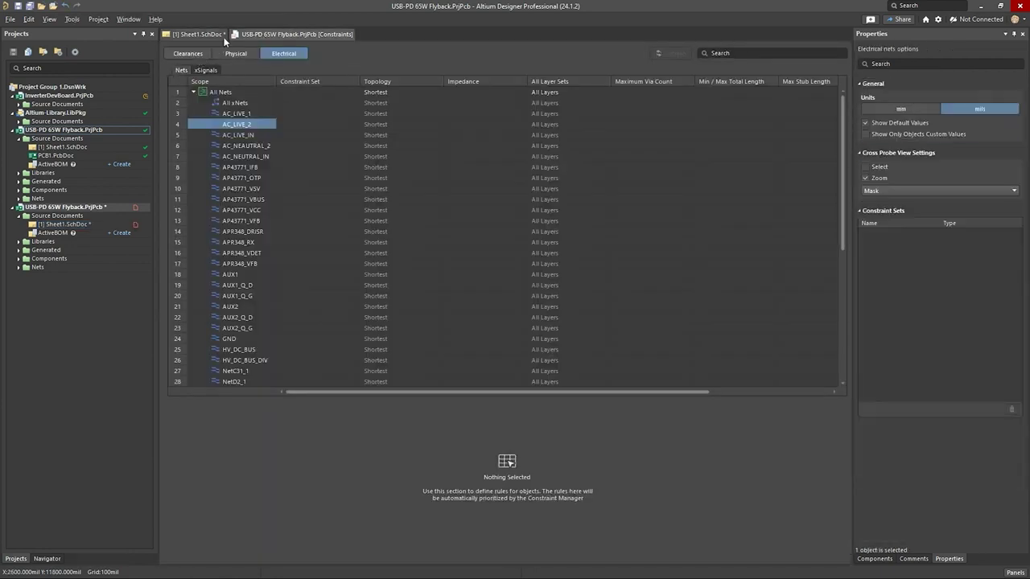
left_click_drag(234, 117, 239, 135)
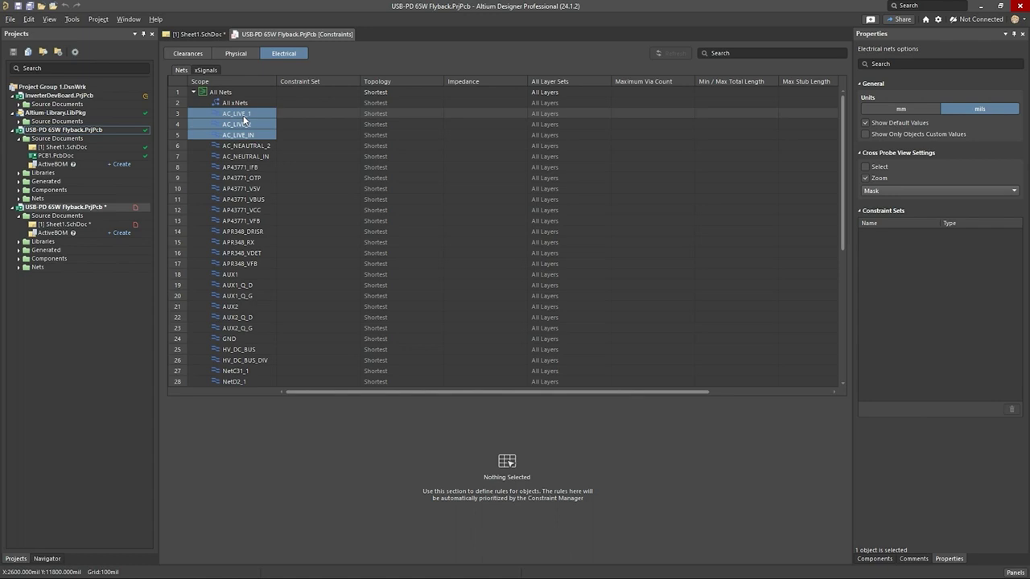
scroll(275, 176, "down", 3)
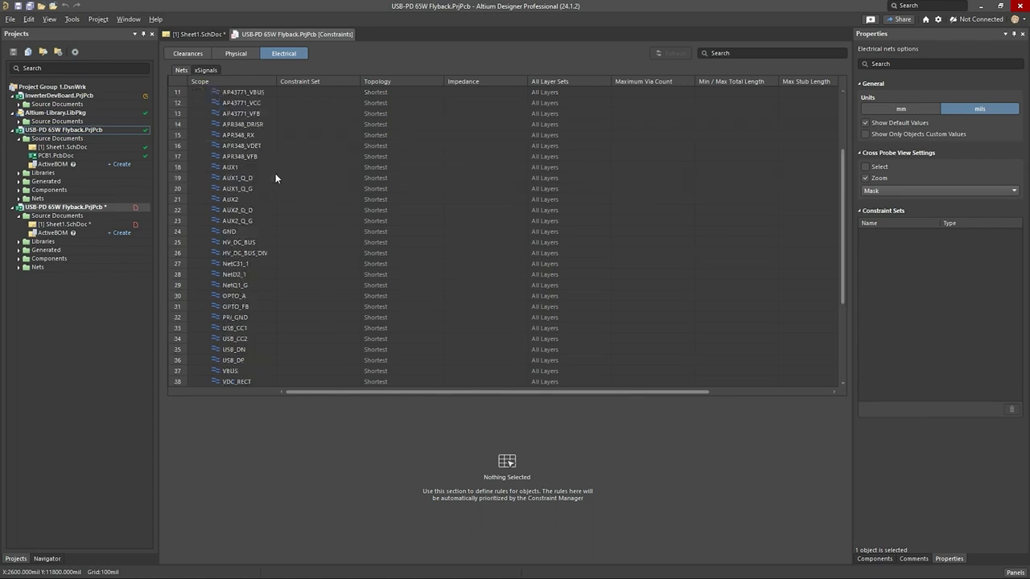
scroll(272, 174, "up", 3)
scroll(273, 173, "down", 5)
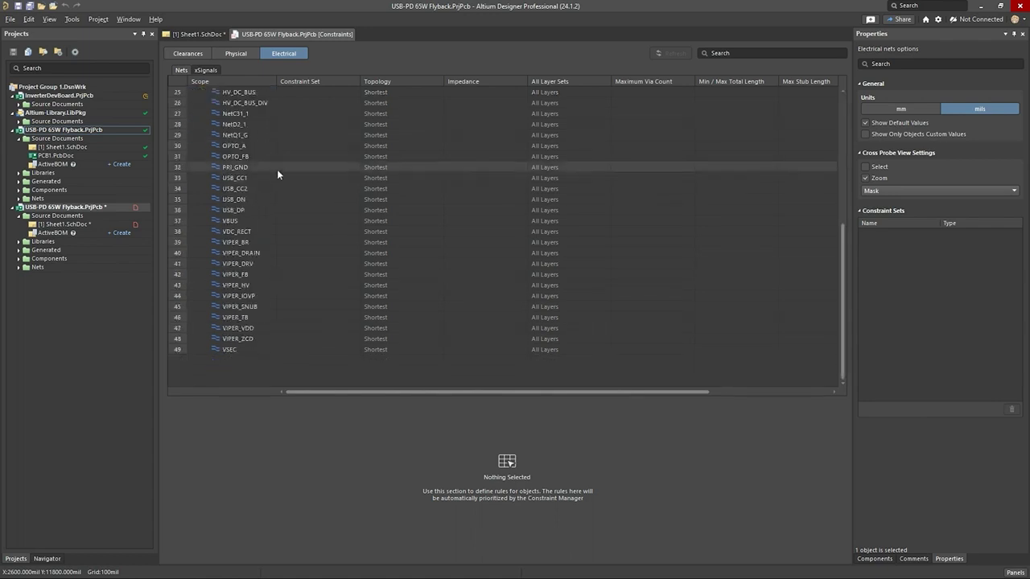
scroll(283, 170, "up", 5)
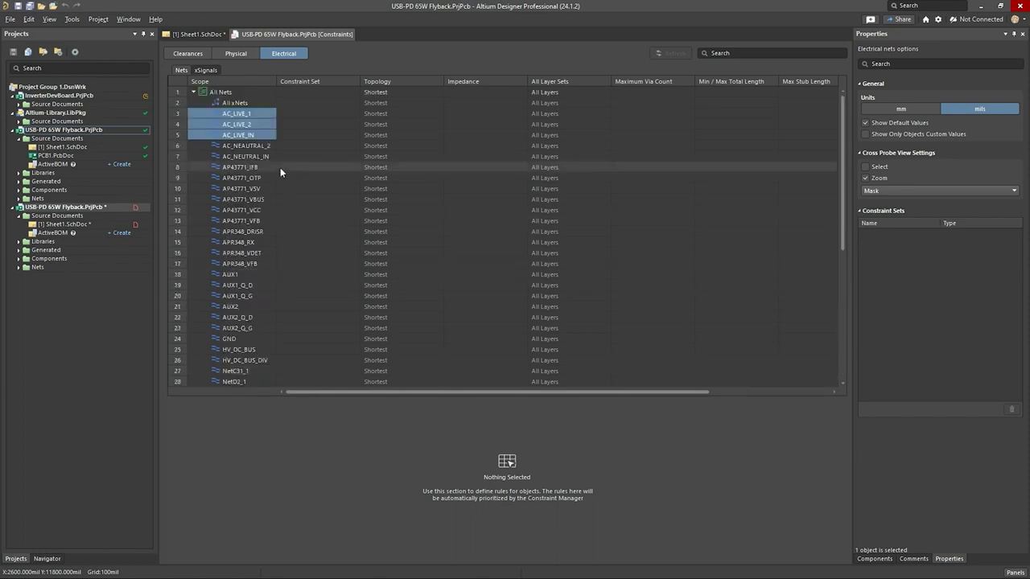
right_click(246, 116)
mouse_move(328, 222)
mouse_move(417, 222)
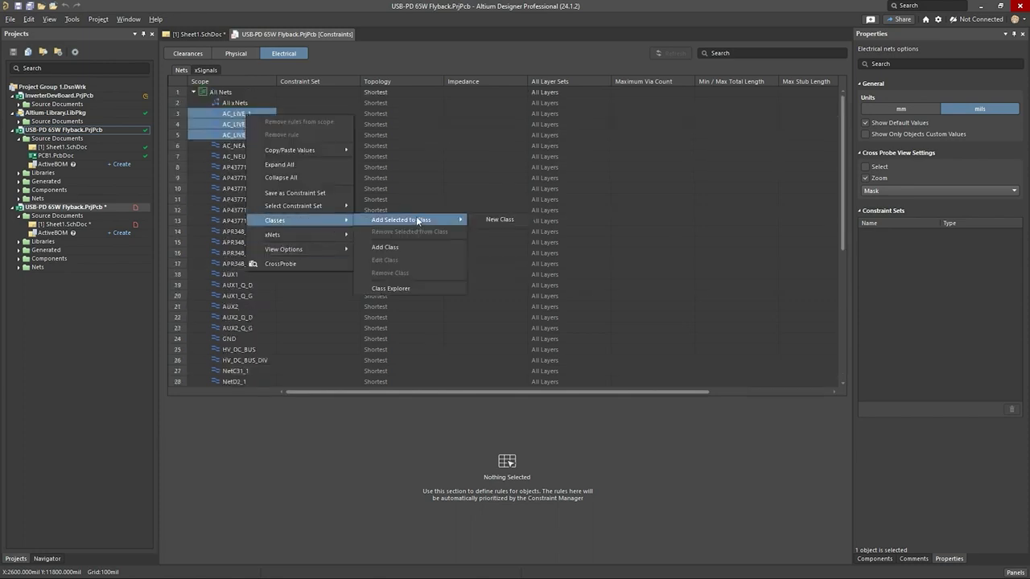
left_click(488, 219)
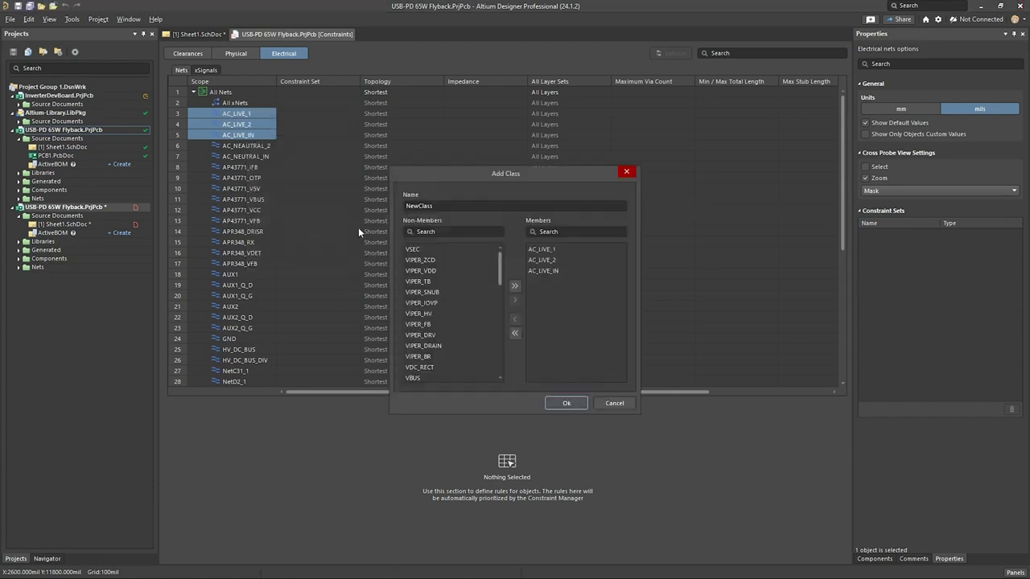
double_click(459, 206)
type("AC LIVE")
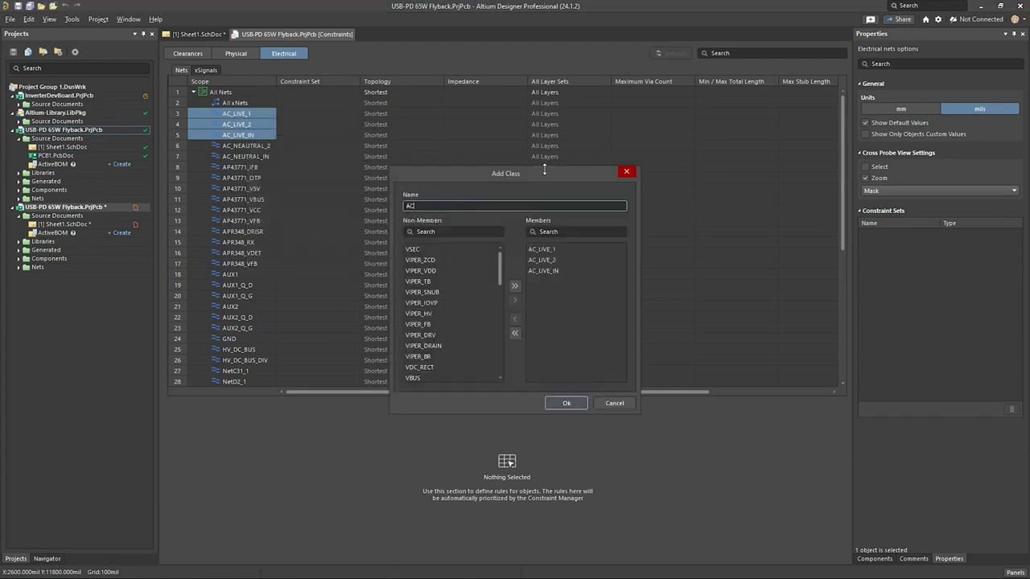
left_click(543, 249)
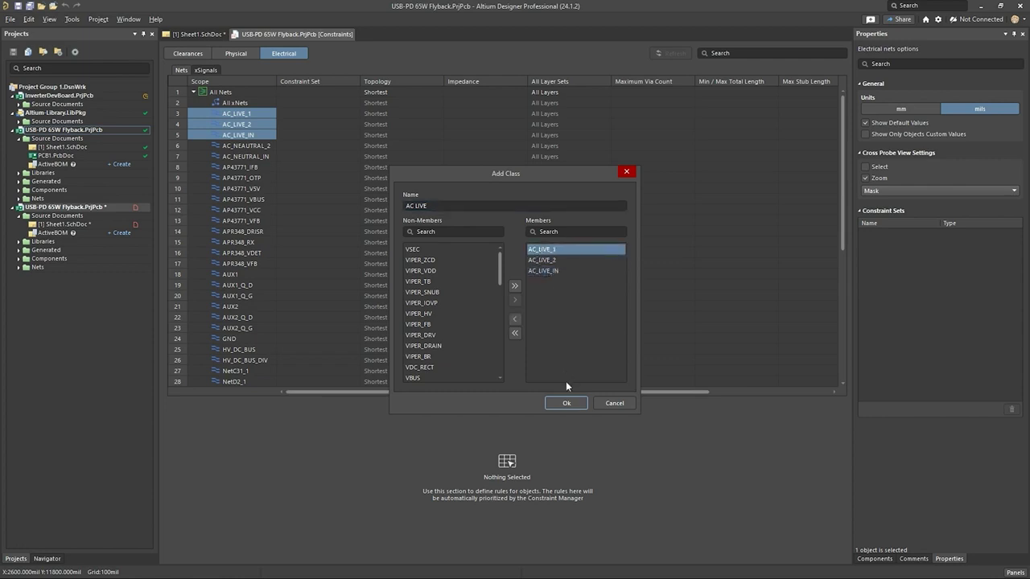
left_click(566, 405)
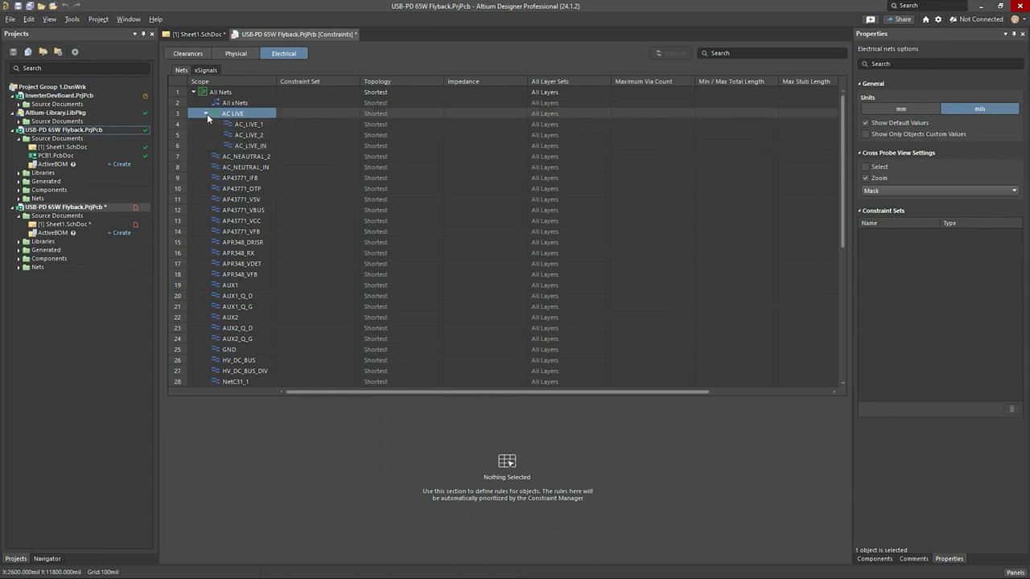
Collapse the AC LIVE class and look through the remaining ungrouped nets.
left_click(206, 114)
left_click(261, 125)
scroll(264, 147, "down", 5)
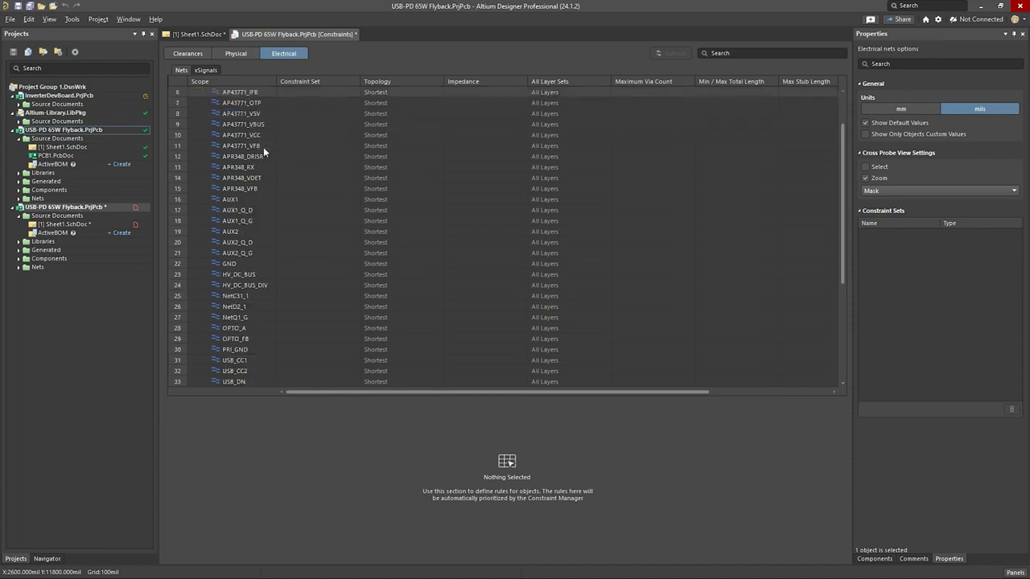
scroll(256, 172, "up", 4)
scroll(241, 160, "up", 1)
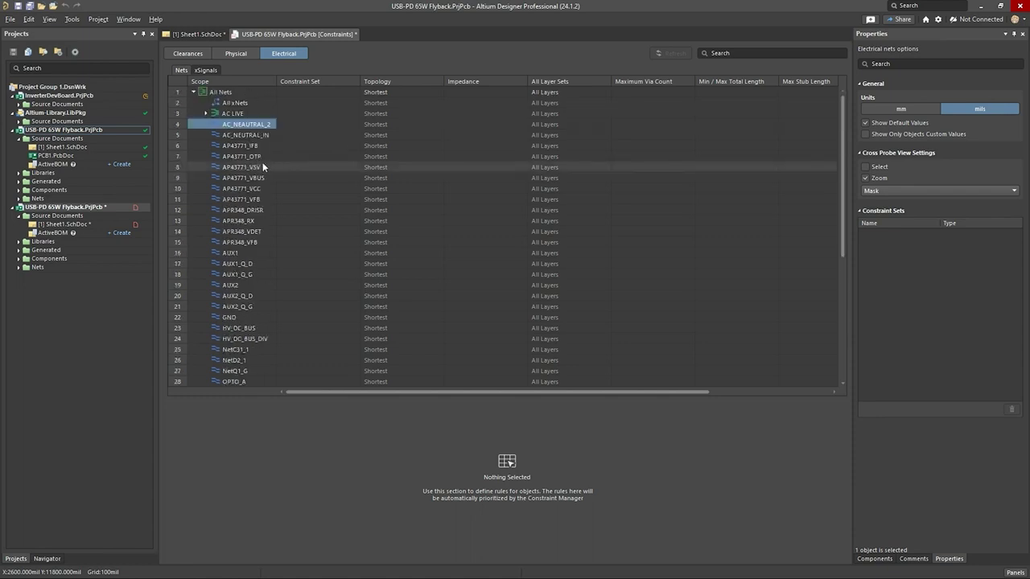
scroll(263, 162, "down", 6)
scroll(262, 162, "up", 6)
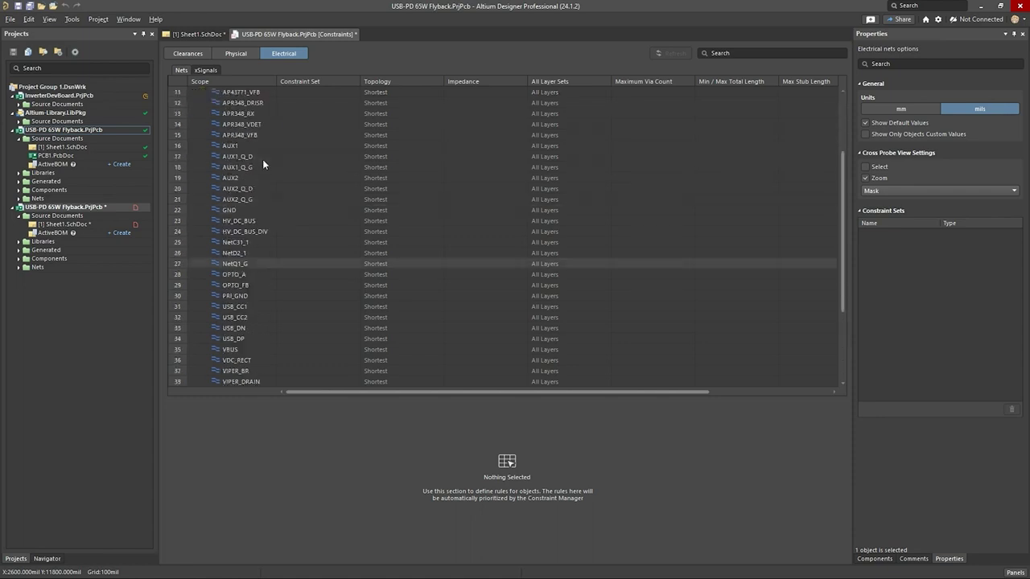
Close the Constraint Manager without saving its changes, and reopen it from the schematic on the Electrical nets list.
right_click(287, 34)
left_click(312, 37)
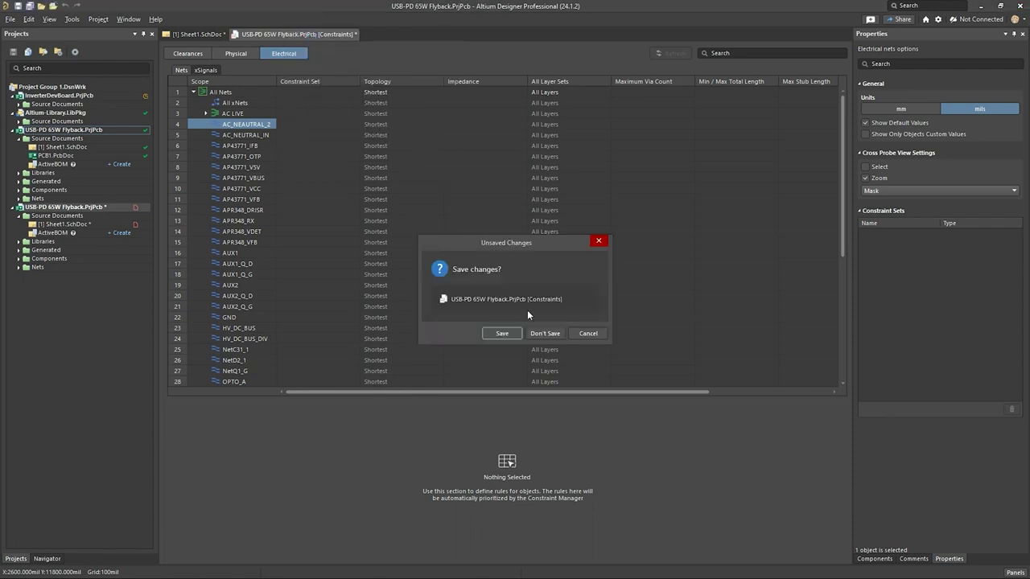
left_click(554, 333)
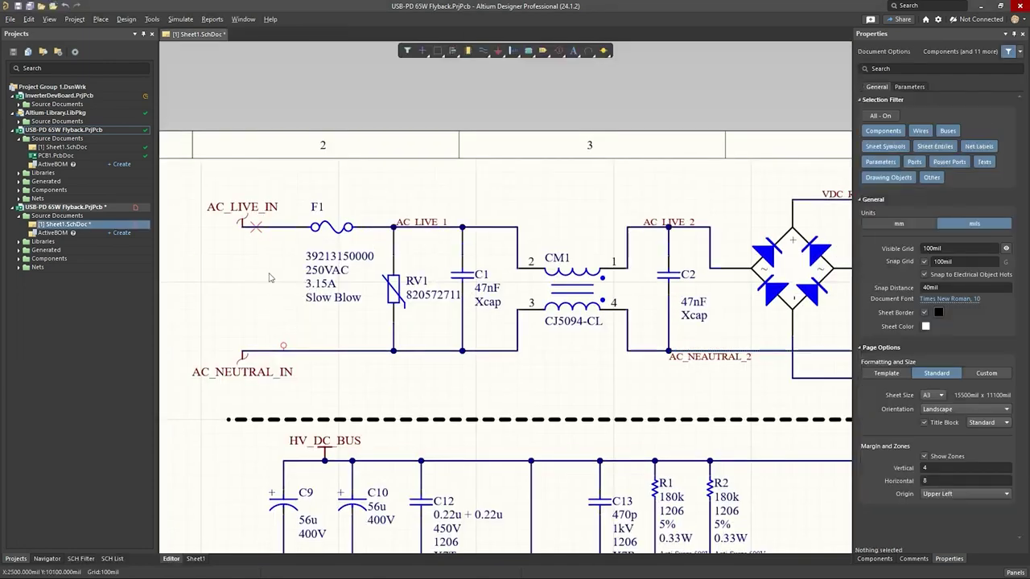
left_click(134, 22)
left_click(171, 183)
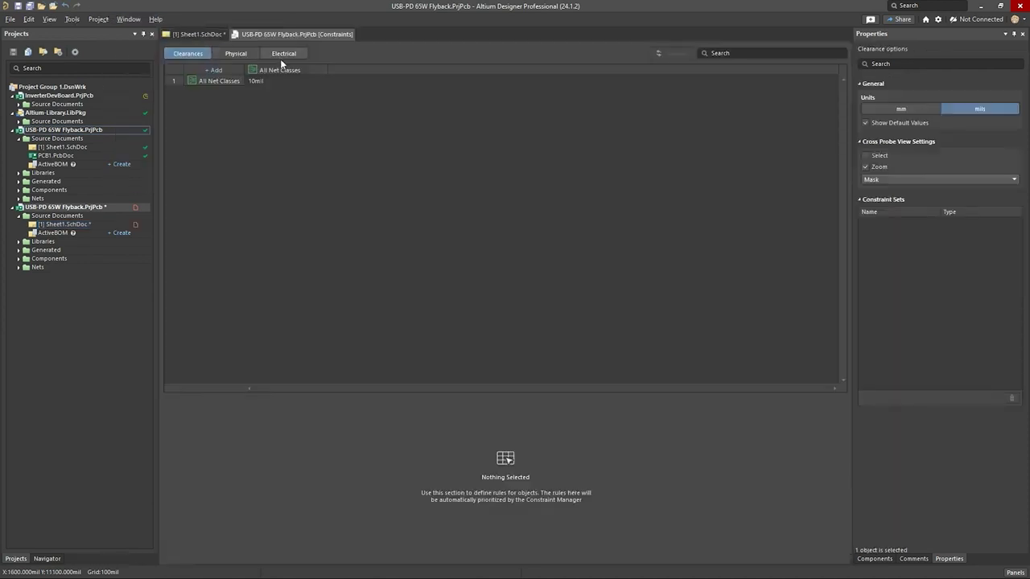
left_click(280, 55)
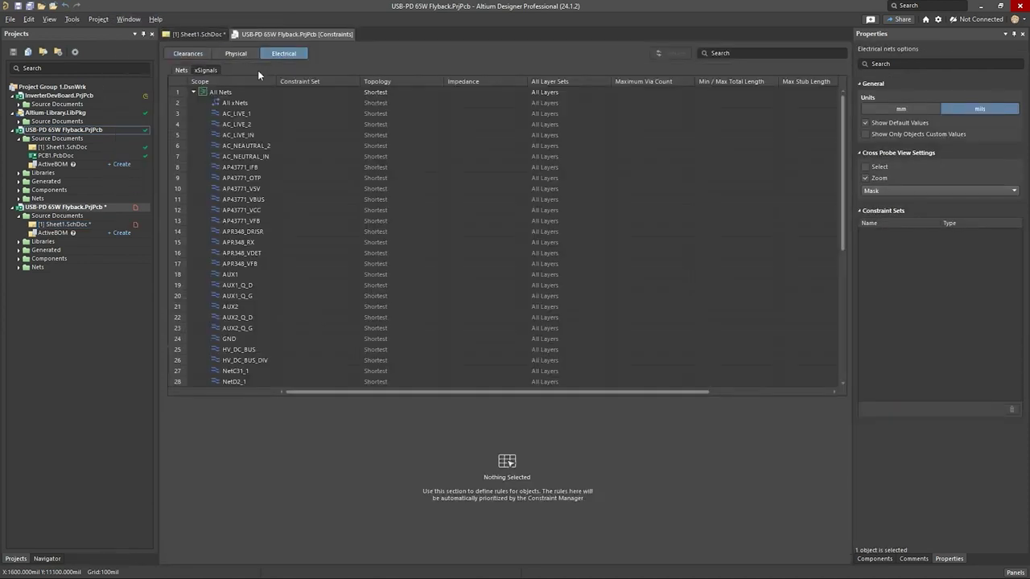
Review the live line on the schematic, and add AC_LIVE_1, AC_LIVE_2 and AC_LIVE_IN to a new net class named AC LIVE.
left_click(198, 34)
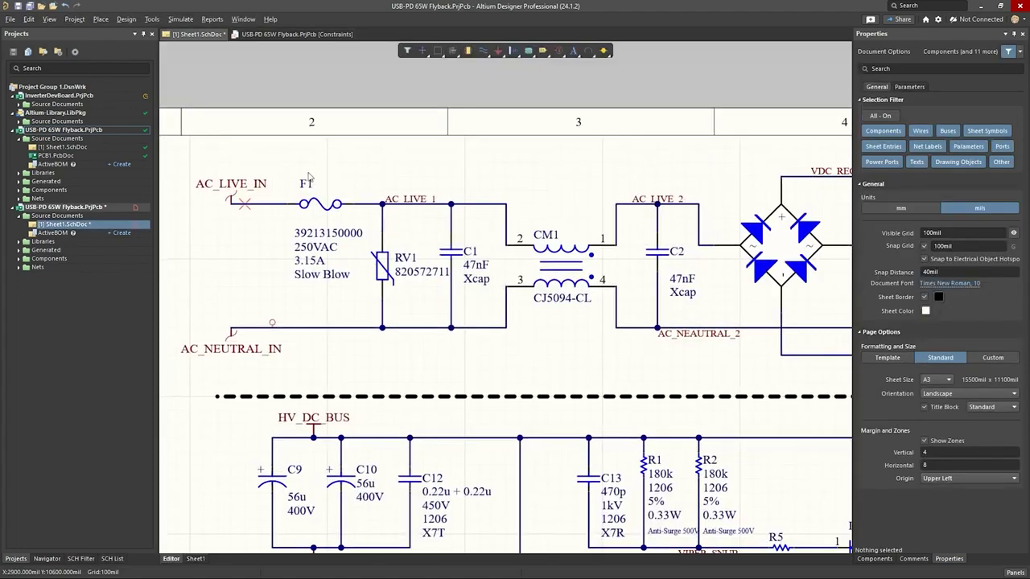
left_click_drag(182, 157, 728, 254)
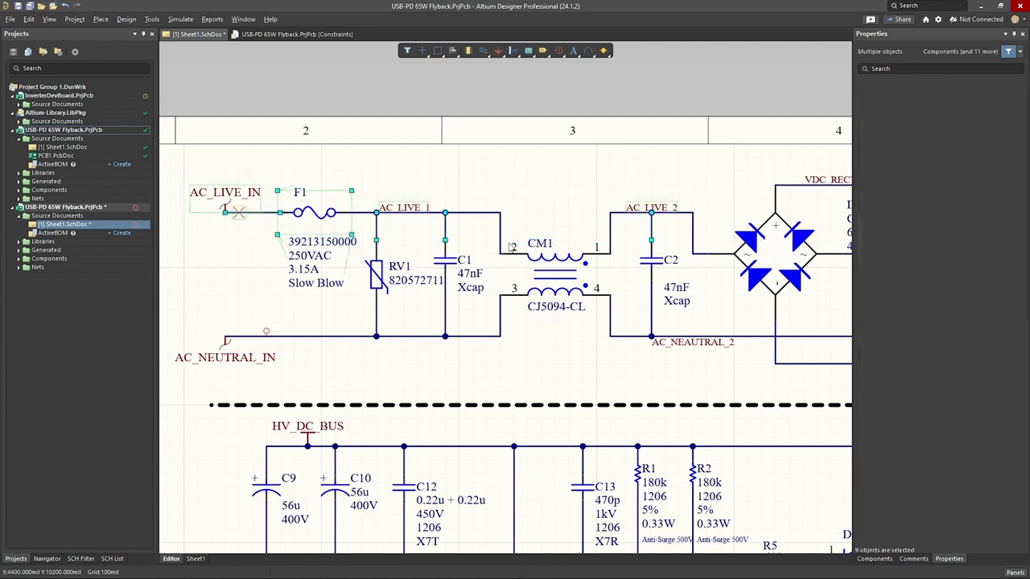
left_click(262, 34)
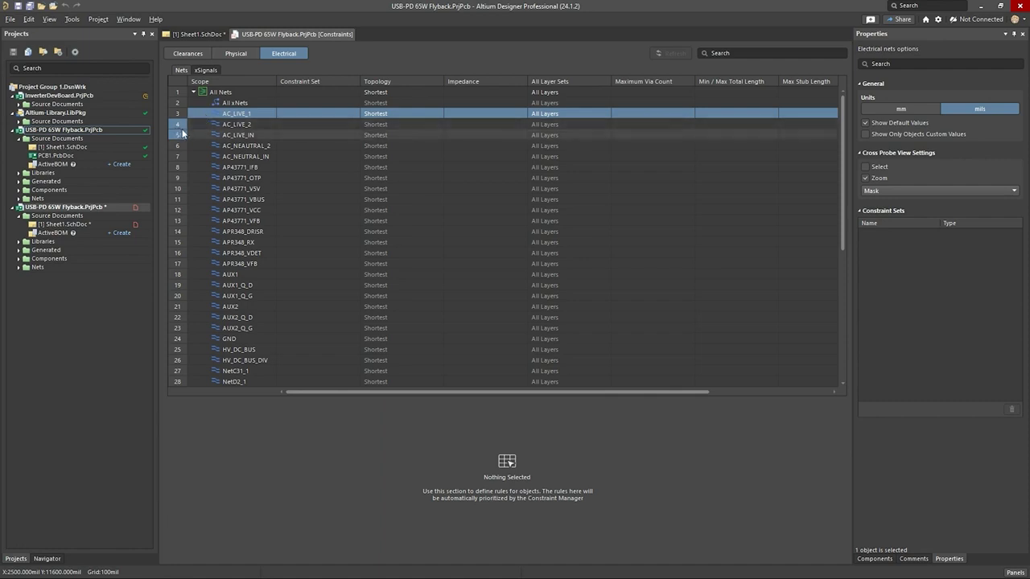
right_click(230, 113)
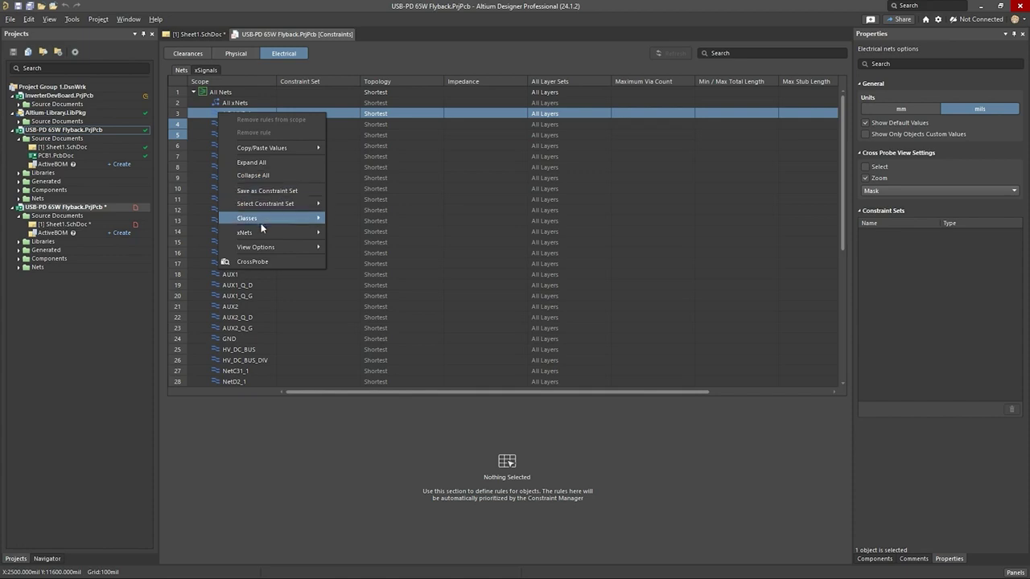
mouse_move(261, 219)
mouse_move(374, 219)
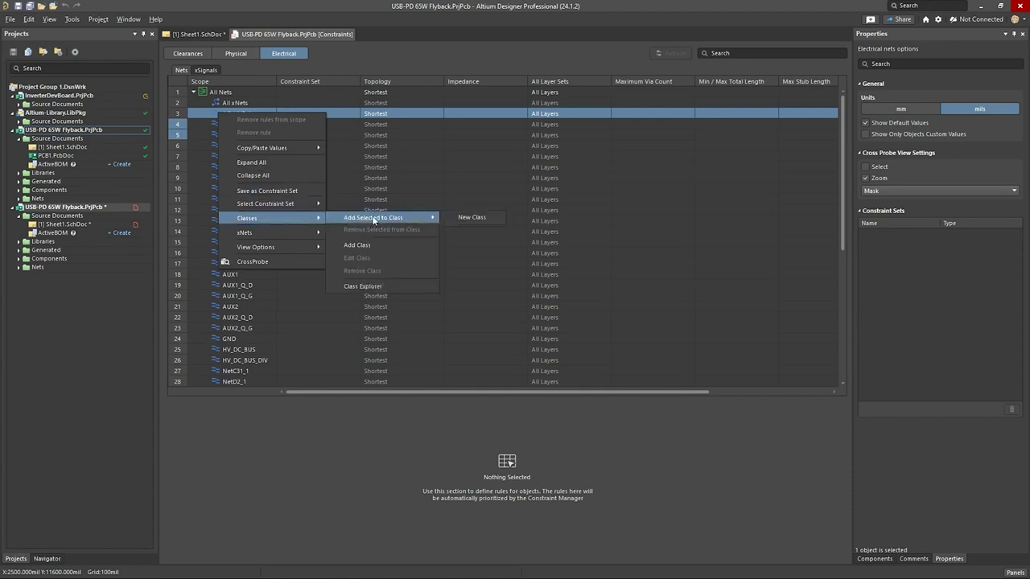
left_click(454, 217)
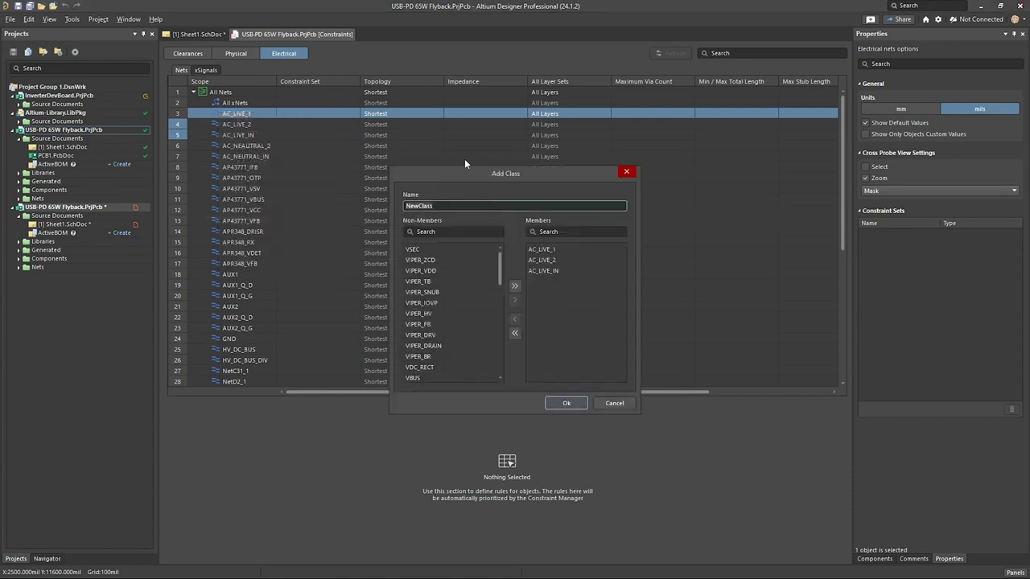
type("AC_LIVE")
left_click(565, 403)
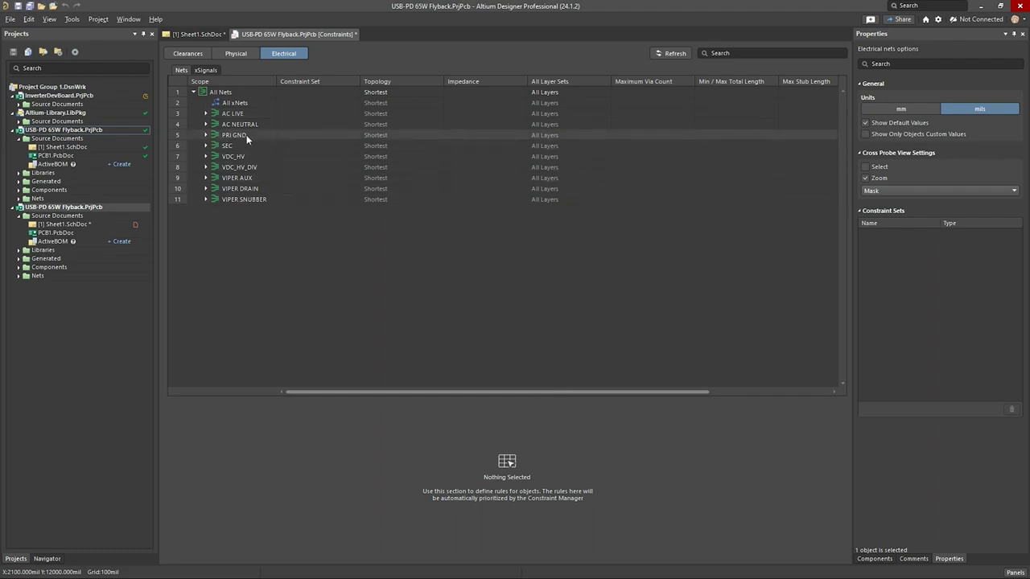
Return to the schematic and examine the mains input section from AC_LIVE_IN and AC_NEUTRAL_IN to the bridge rectifier.
left_click(195, 34)
scroll(354, 154, "up", 3, "ctrl")
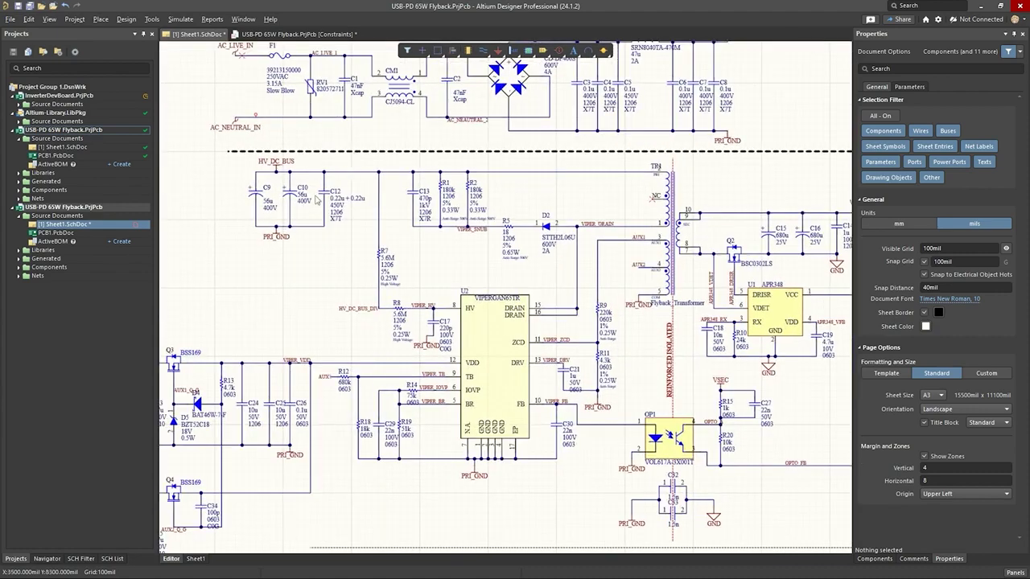
scroll(320, 197, "up", 3, "ctrl")
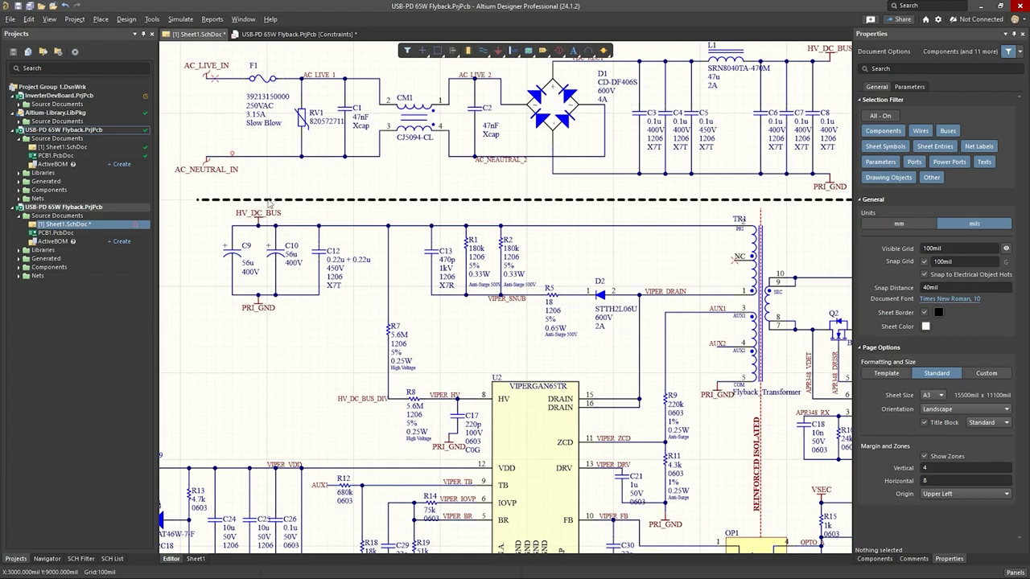
scroll(362, 272, "down", 3, "ctrl")
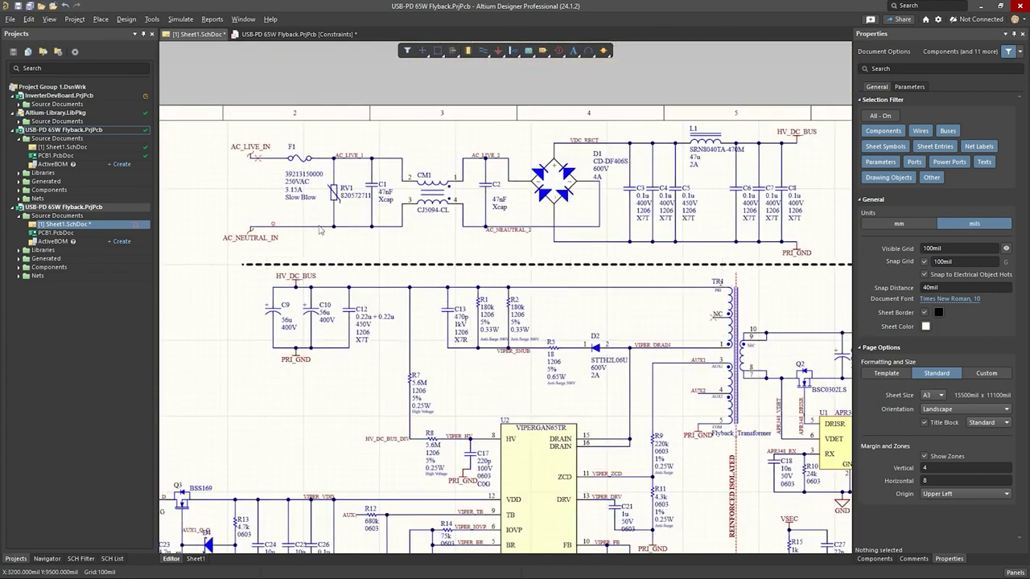
scroll(319, 230, "up", 1, "ctrl")
right_click_drag(378, 228, 363, 252)
scroll(330, 256, "up", 1, "ctrl")
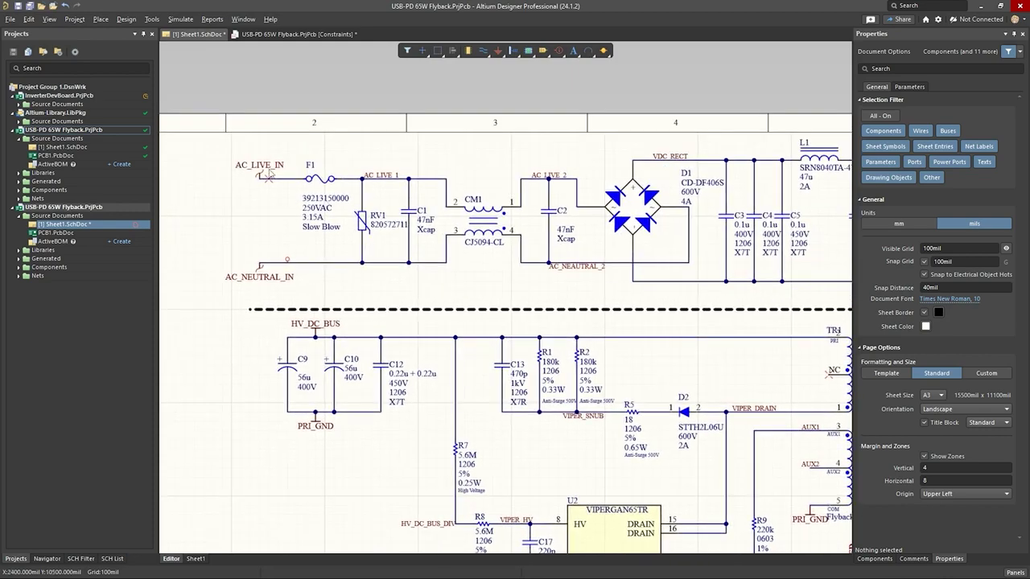
Examine the primary side, following HV_DC_BUS, VIPER_SNUB, VIPER_DRAIN and HV_DC_BUS_DIV around the VIPERGAN65TR controller and transformer TR1.
right_click_drag(549, 300, 382, 309)
right_click_drag(437, 391, 529, 230)
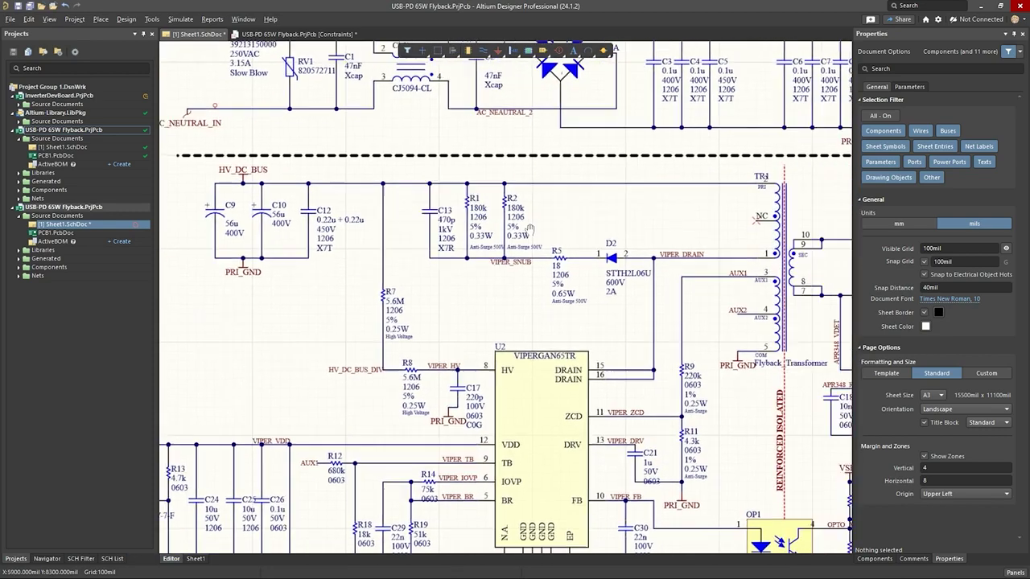
scroll(627, 245, "right", 2, "shift")
scroll(627, 234, "down", 2)
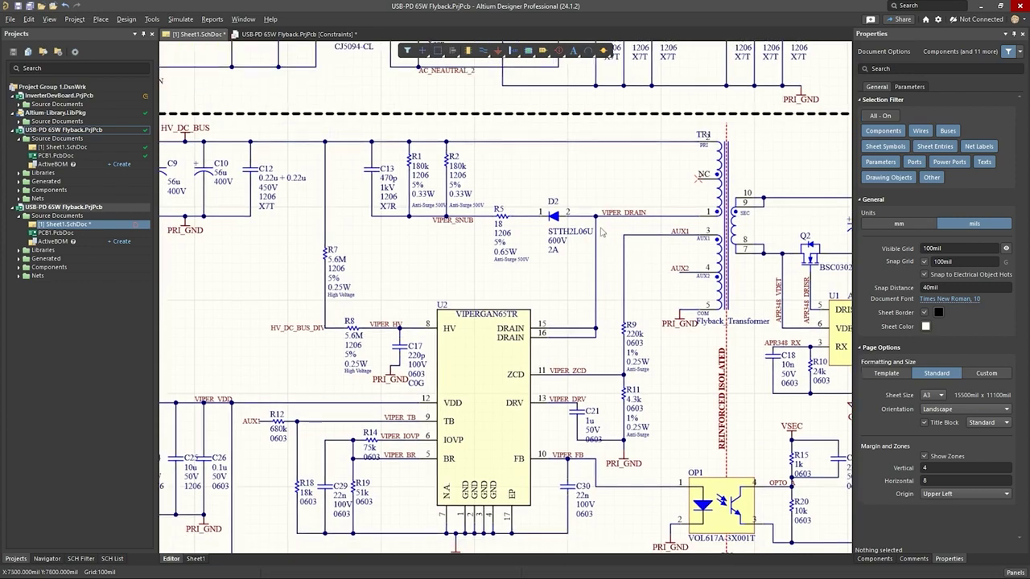
right_click_drag(578, 326, 579, 306)
right_click_drag(529, 267, 528, 291)
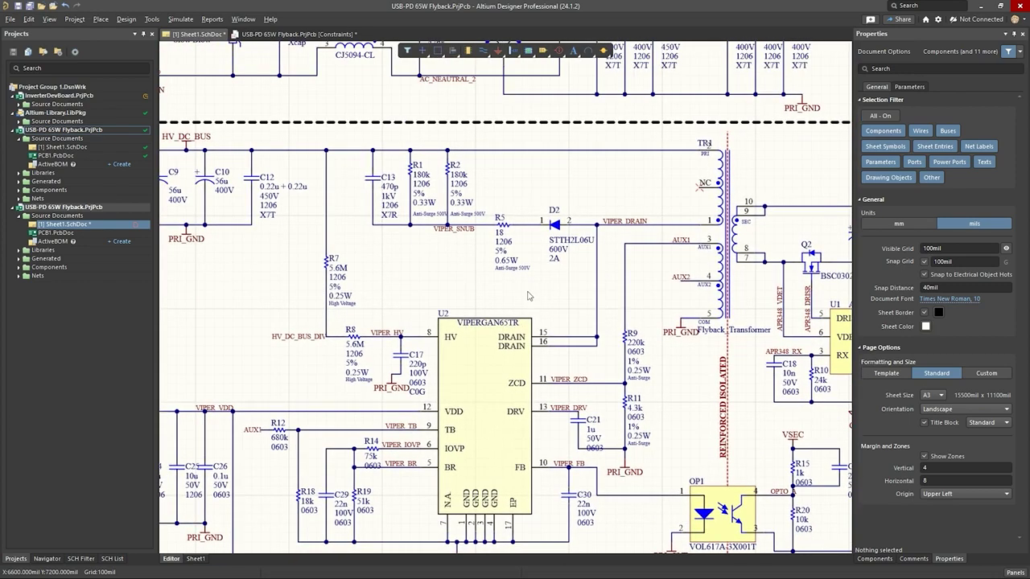
scroll(507, 266, "left", 1, "shift")
scroll(514, 266, "down", 2)
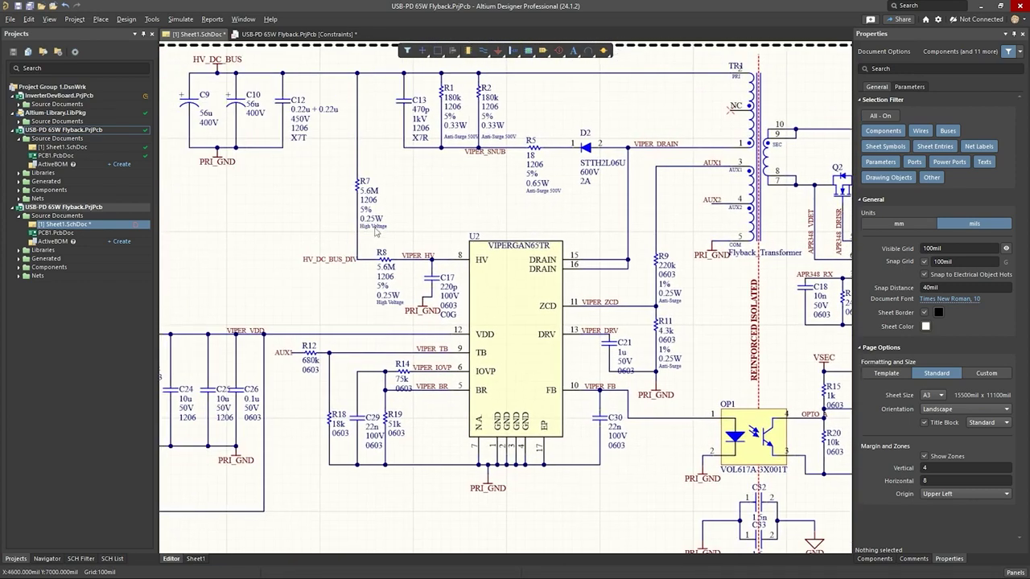
right_click_drag(364, 252, 392, 176)
Examine the secondary side beyond the reinforced isolation barrier, including optocoupler OP1 and the APR348 and AP43771V circuits.
right_click_drag(628, 272, 295, 303)
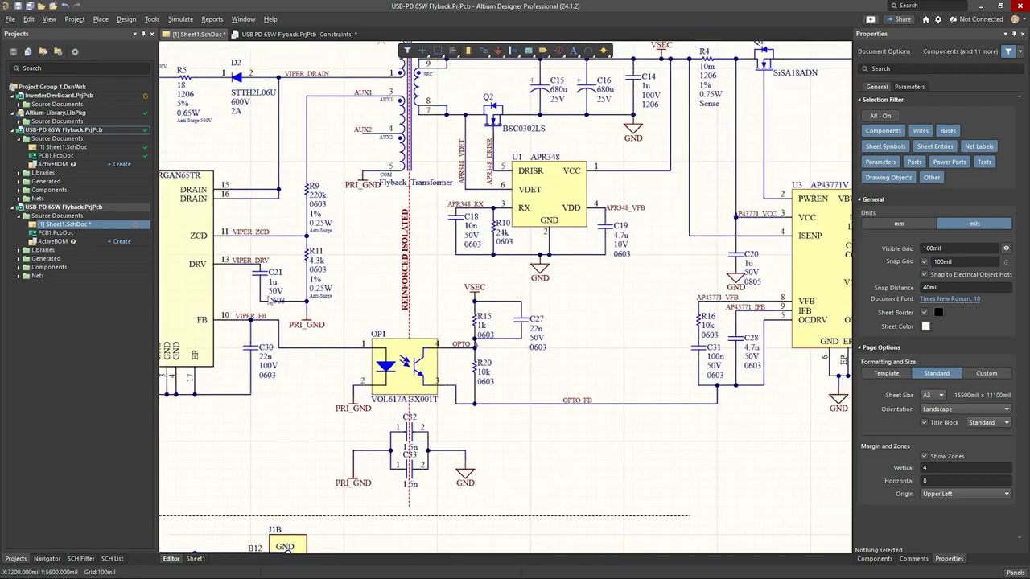
right_click_drag(651, 239, 547, 308)
right_click_drag(392, 242, 448, 244)
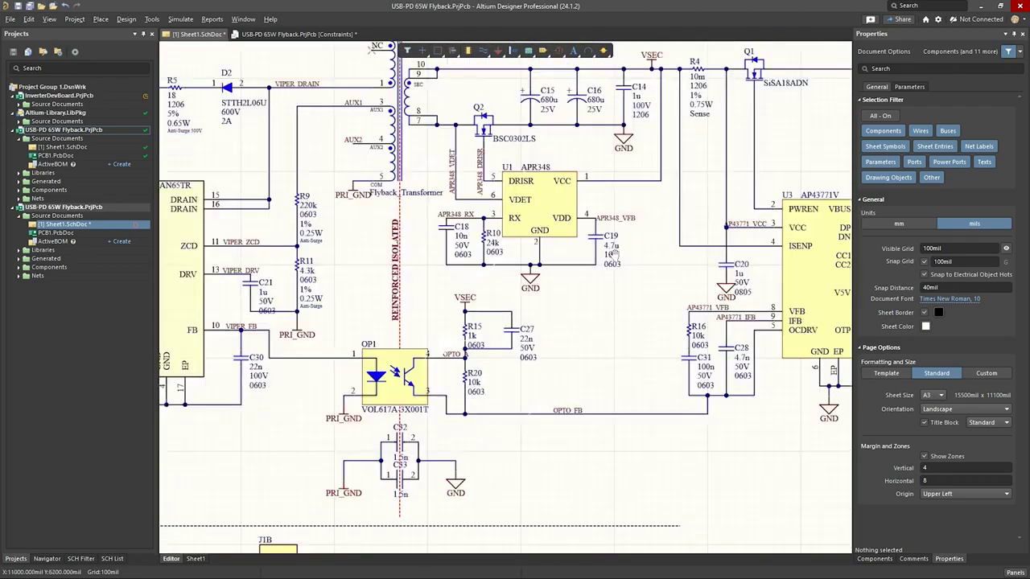